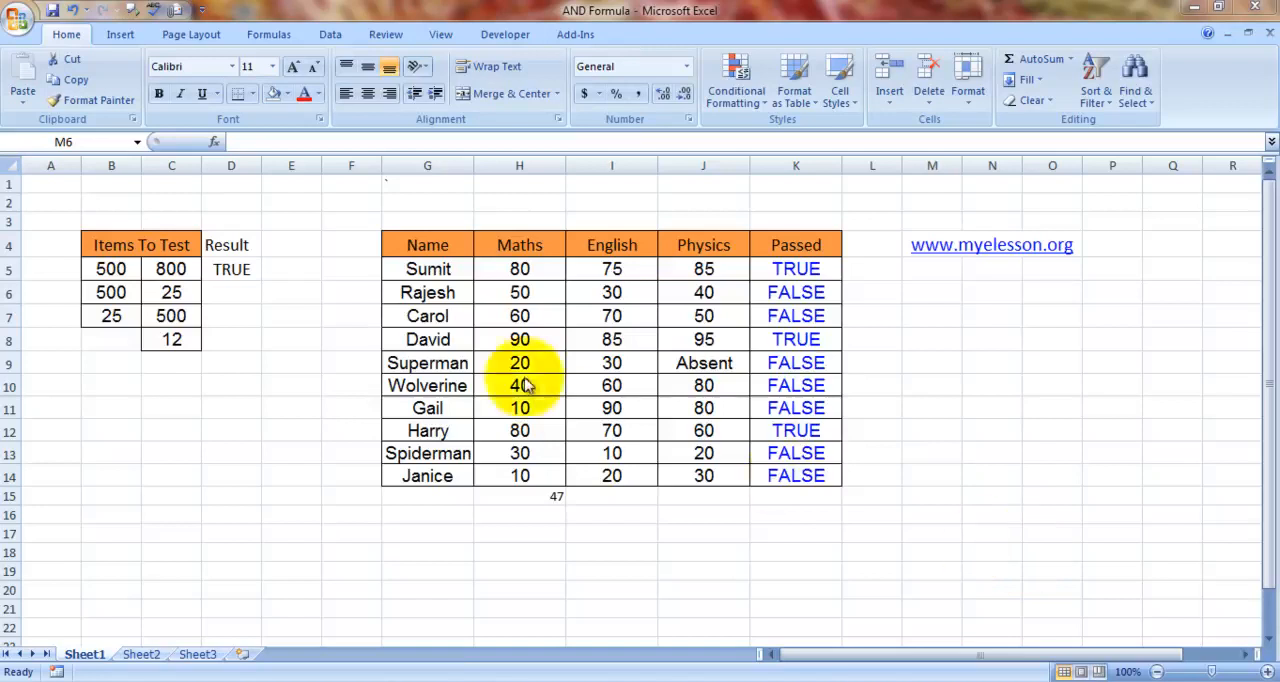
# - Examine the value pairs in the Items To Test table, row by row
pyautogui.press('Left')
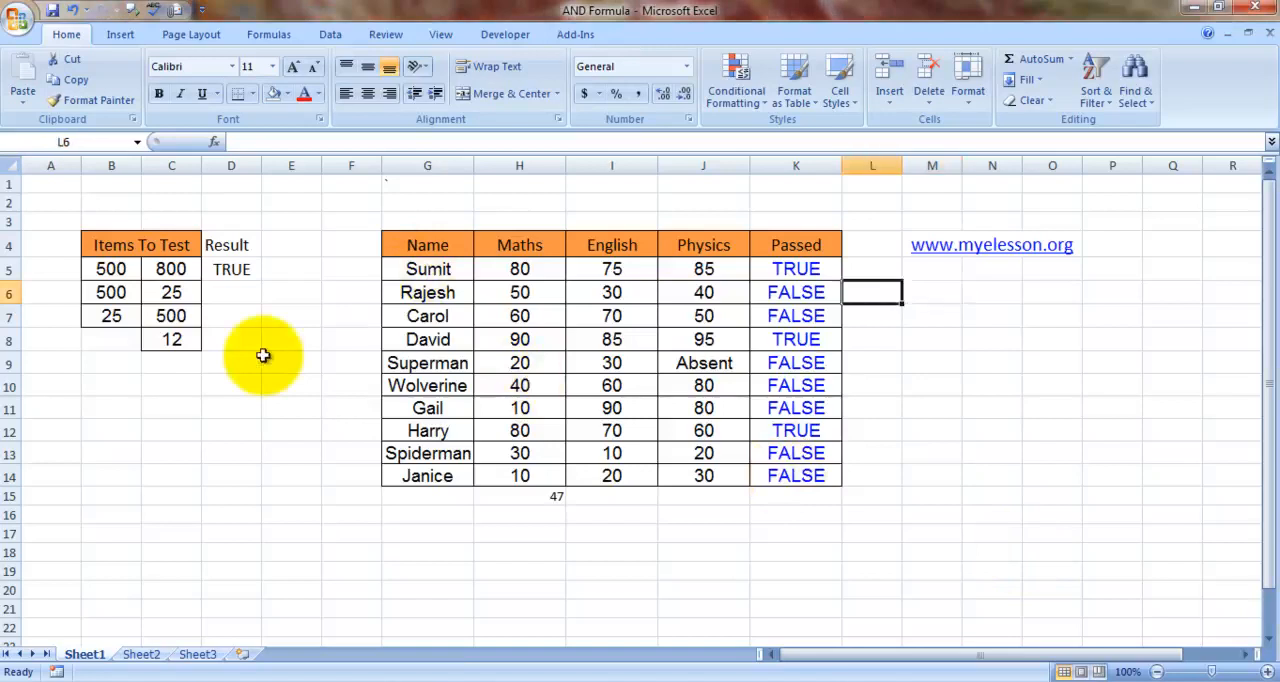
pyautogui.press('Left')
pyautogui.press('Left')
pyautogui.press('Left')
pyautogui.press('Left')
pyautogui.press('Left')
pyautogui.press('Left')
pyautogui.press('Left')
pyautogui.press('Left')
pyautogui.click(103, 268)
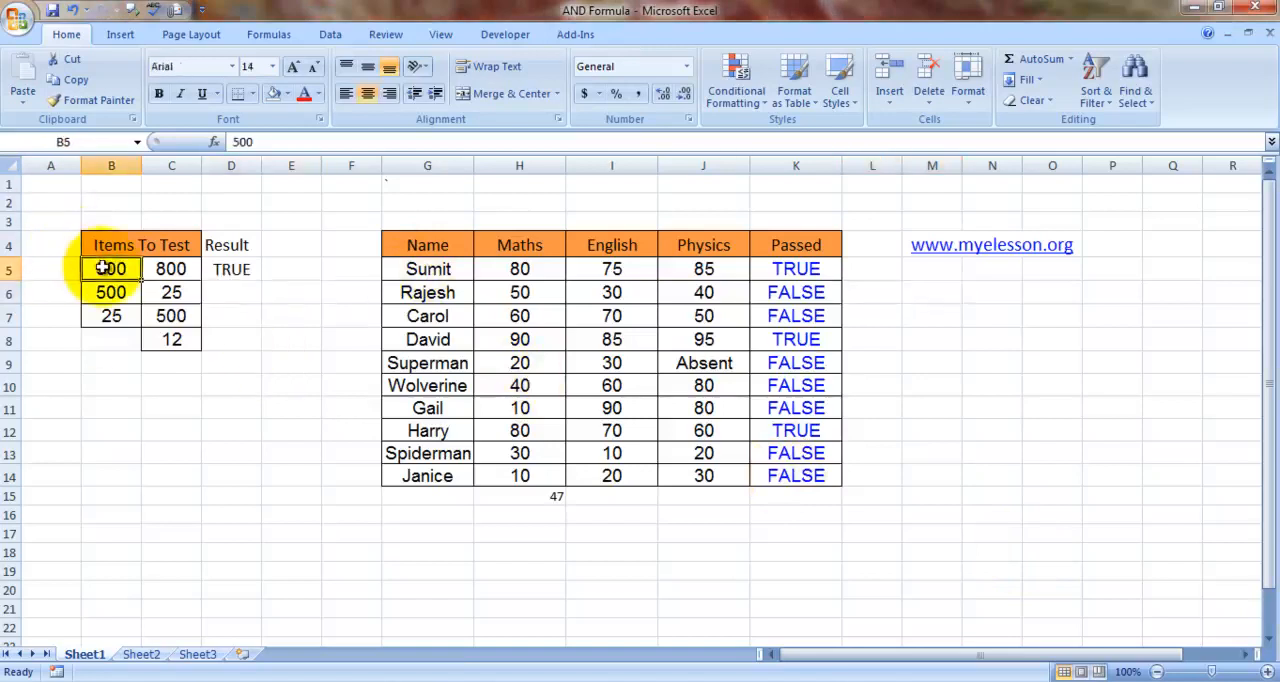
pyautogui.press('Right')
pyautogui.press('Left')
pyautogui.press('Right')
pyautogui.press('Down')
pyautogui.press('Left')
pyautogui.press('Right')
pyautogui.press('Left')
pyautogui.press('Down')
pyautogui.press('Right')
pyautogui.press('Down')
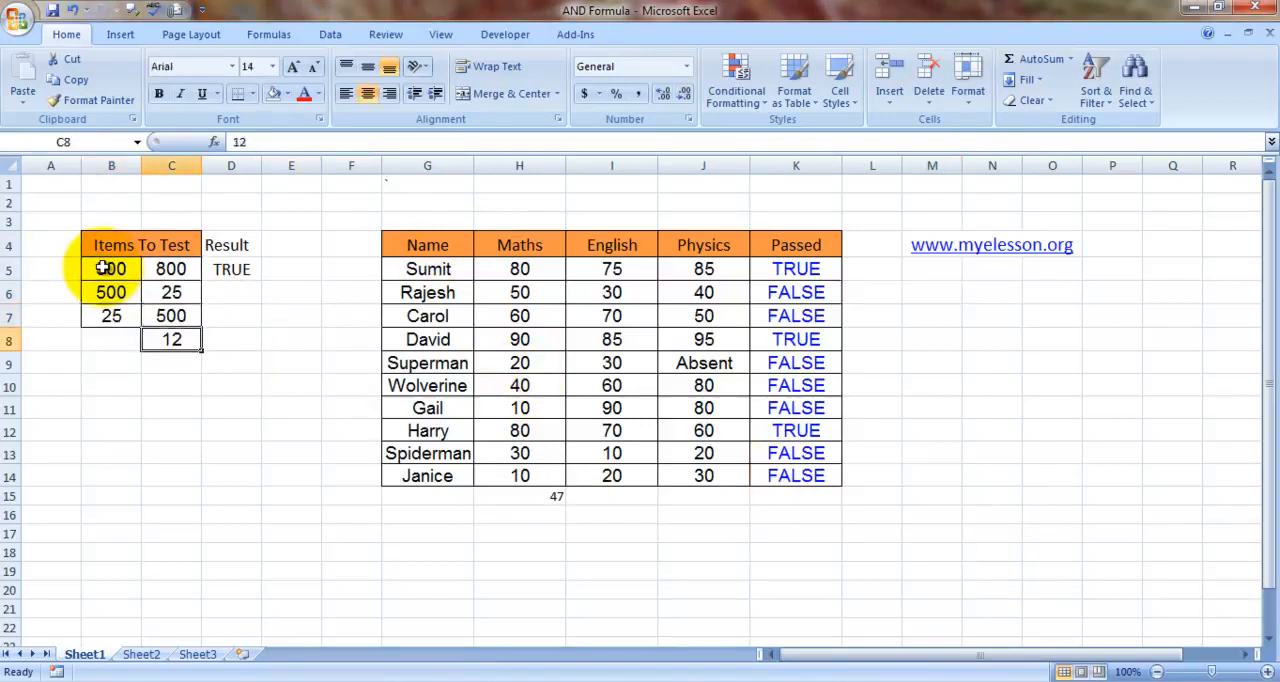
pyautogui.press('Up')
pyautogui.press('Up')
pyautogui.press('Up')
# - Examine the AND formula in D5 together with the cells B5 and C5 that it tests
pyautogui.click(254, 434)
pyautogui.press('Up')
pyautogui.press('Up')
pyautogui.press('Up')
pyautogui.press('Up')
pyautogui.press('Up')
pyautogui.press('Up')
pyautogui.press('Up')
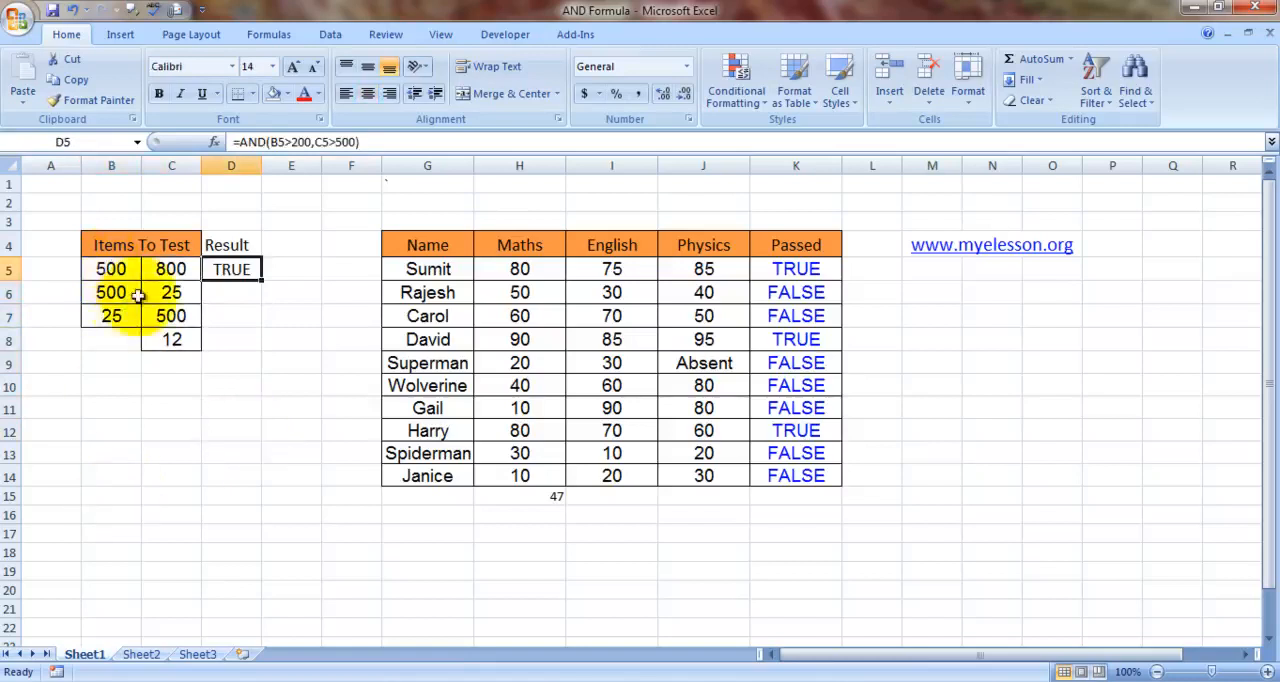
pyautogui.click(116, 268)
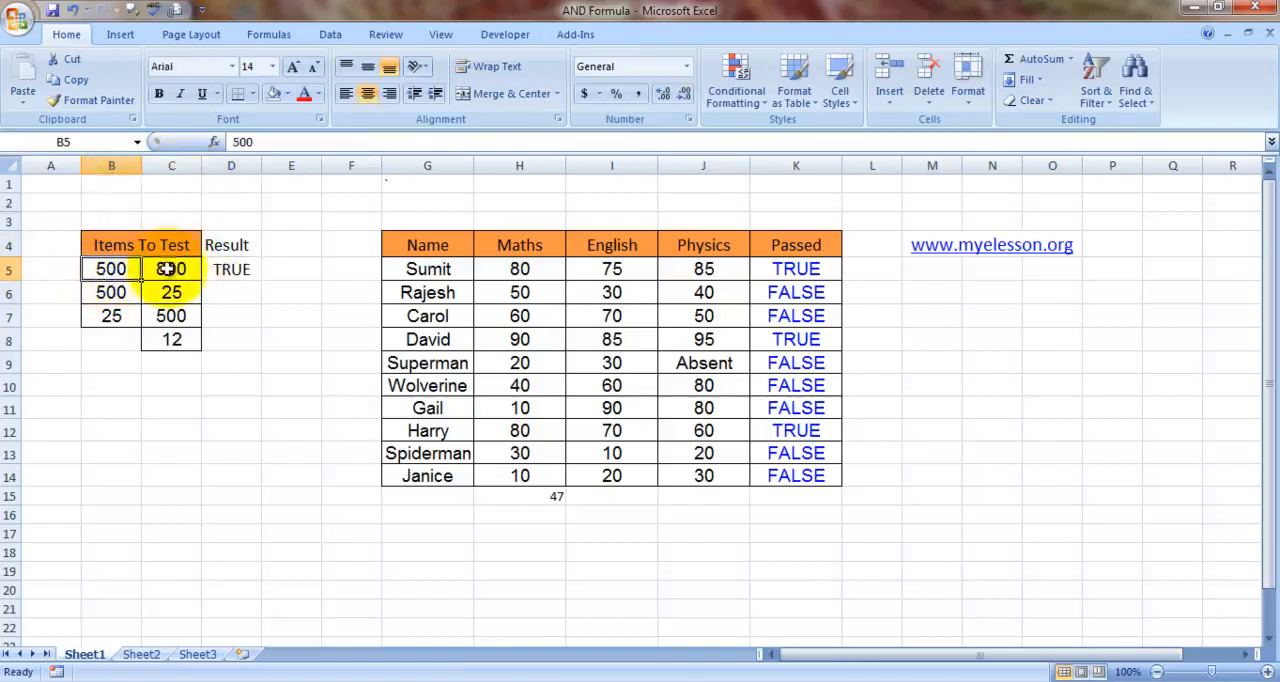
pyautogui.click(172, 270)
pyautogui.click(230, 270)
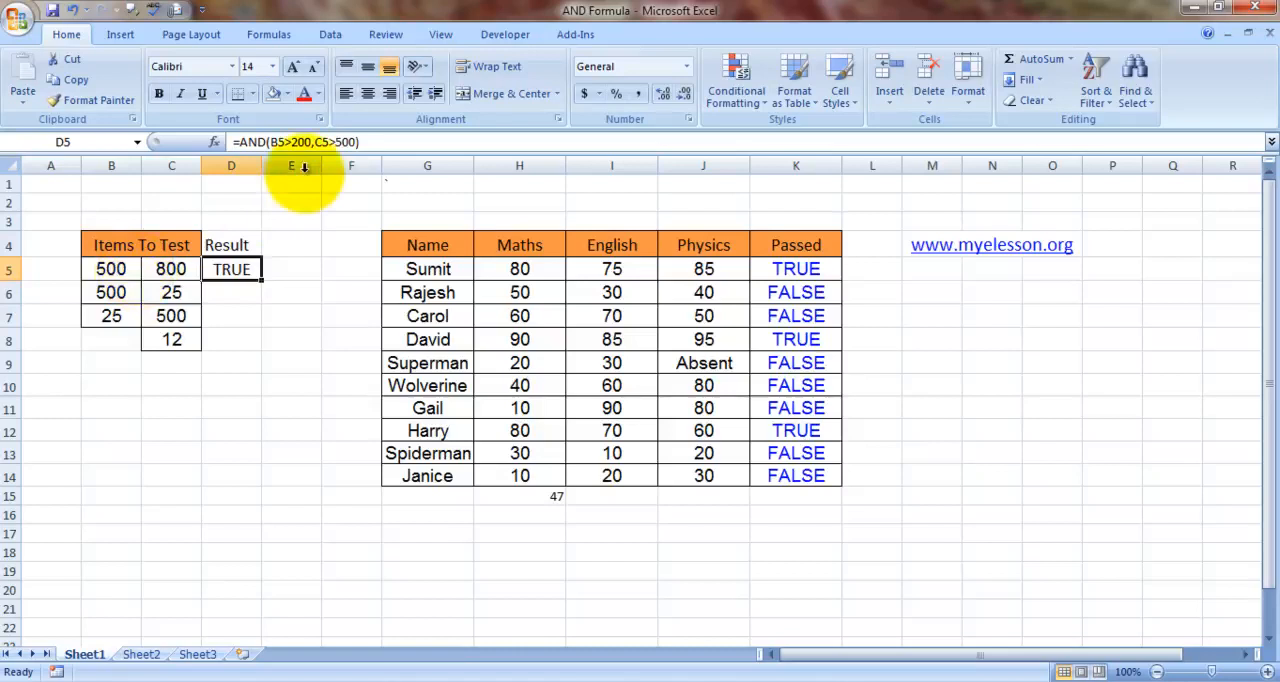
pyautogui.press('Return')
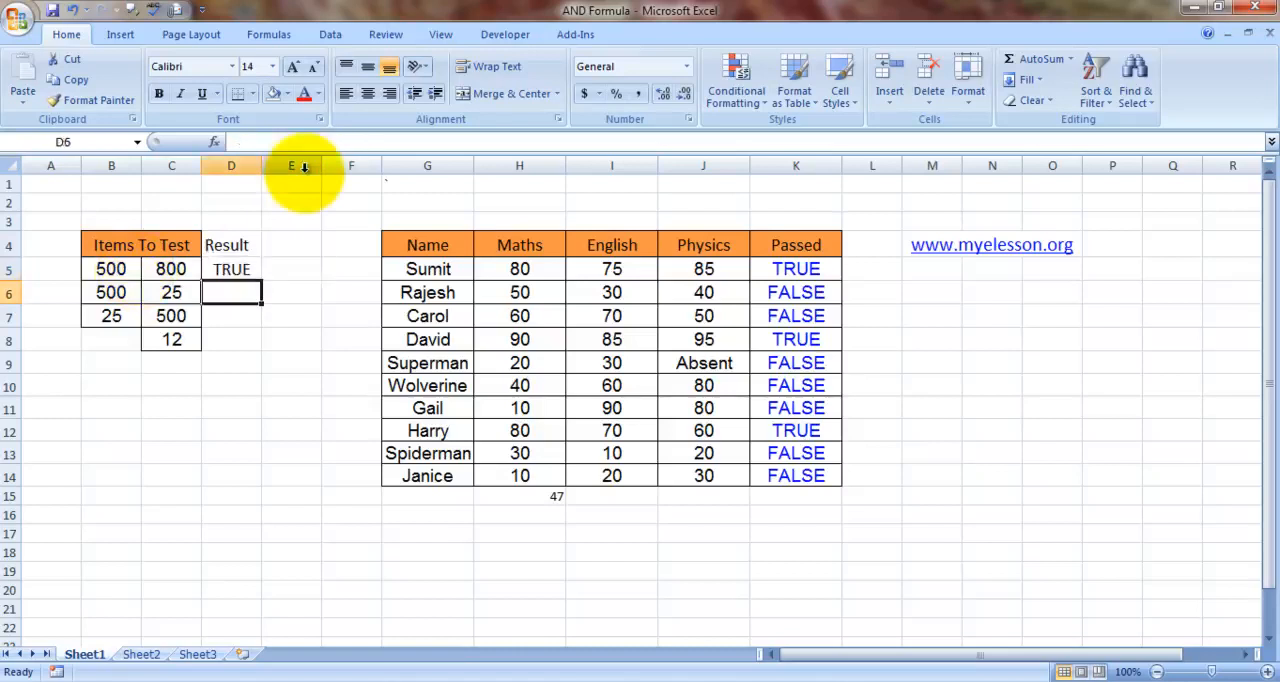
pyautogui.press('Up')
pyautogui.press('Down')
pyautogui.press('Up')
# - Enter the formula =AND(B6>300,C6>10) in result cell D6
pyautogui.press('Down')
pyautogui.write('=')
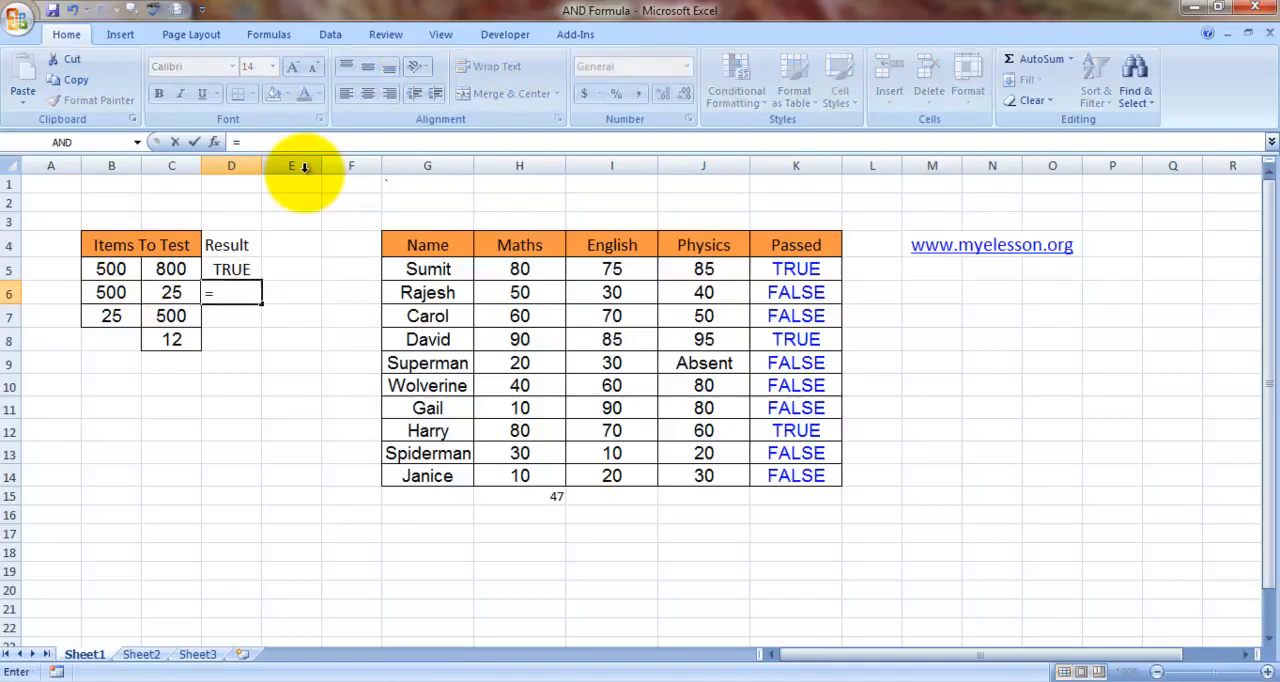
pyautogui.write('and')
pyautogui.press('Tab')
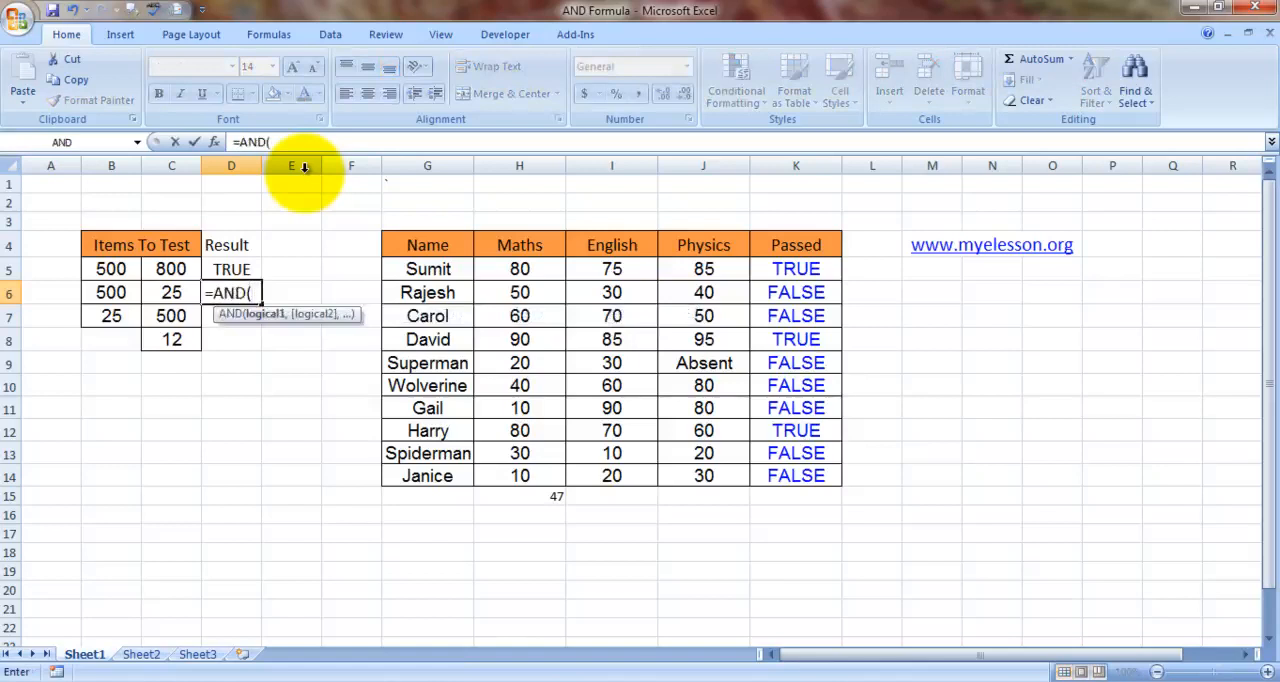
pyautogui.click(111, 292)
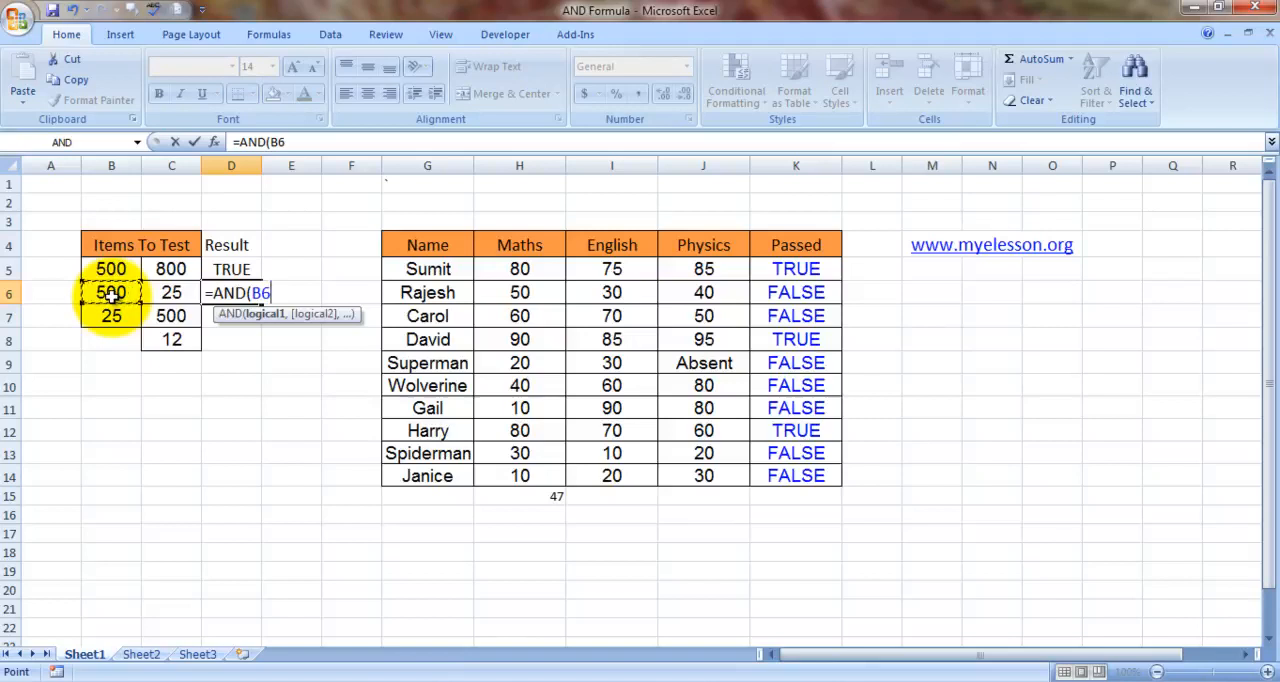
pyautogui.write('>300,')
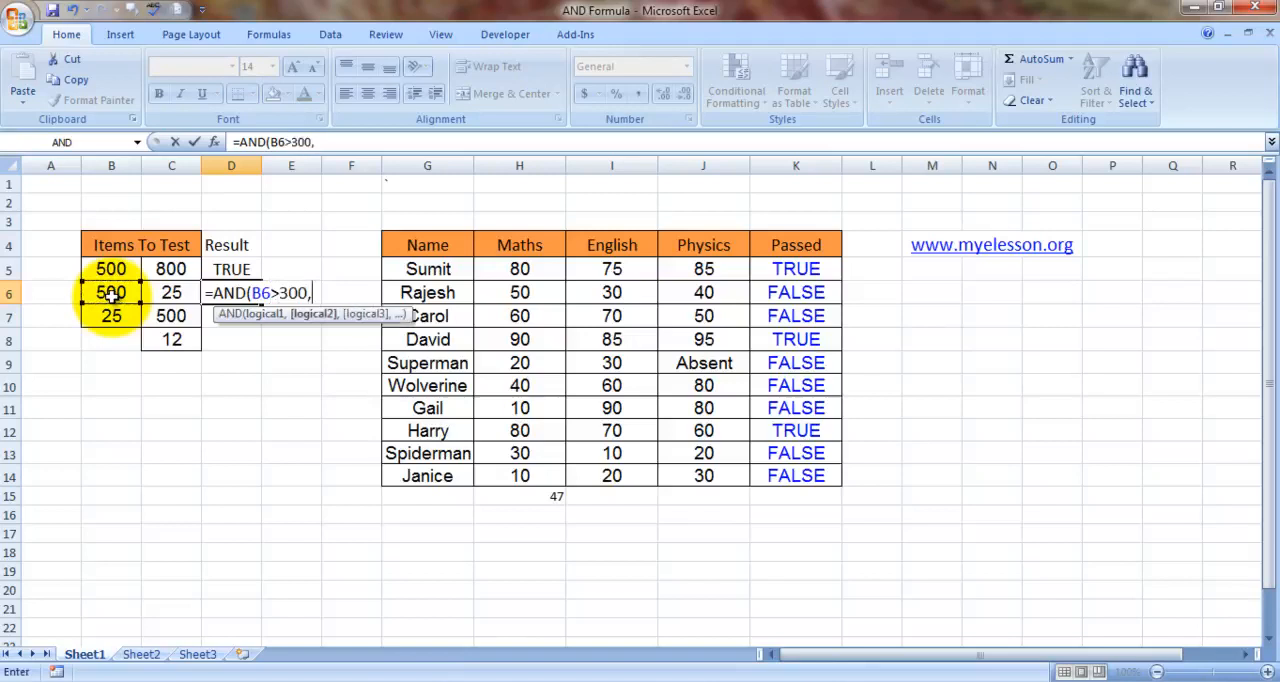
pyautogui.click(170, 292)
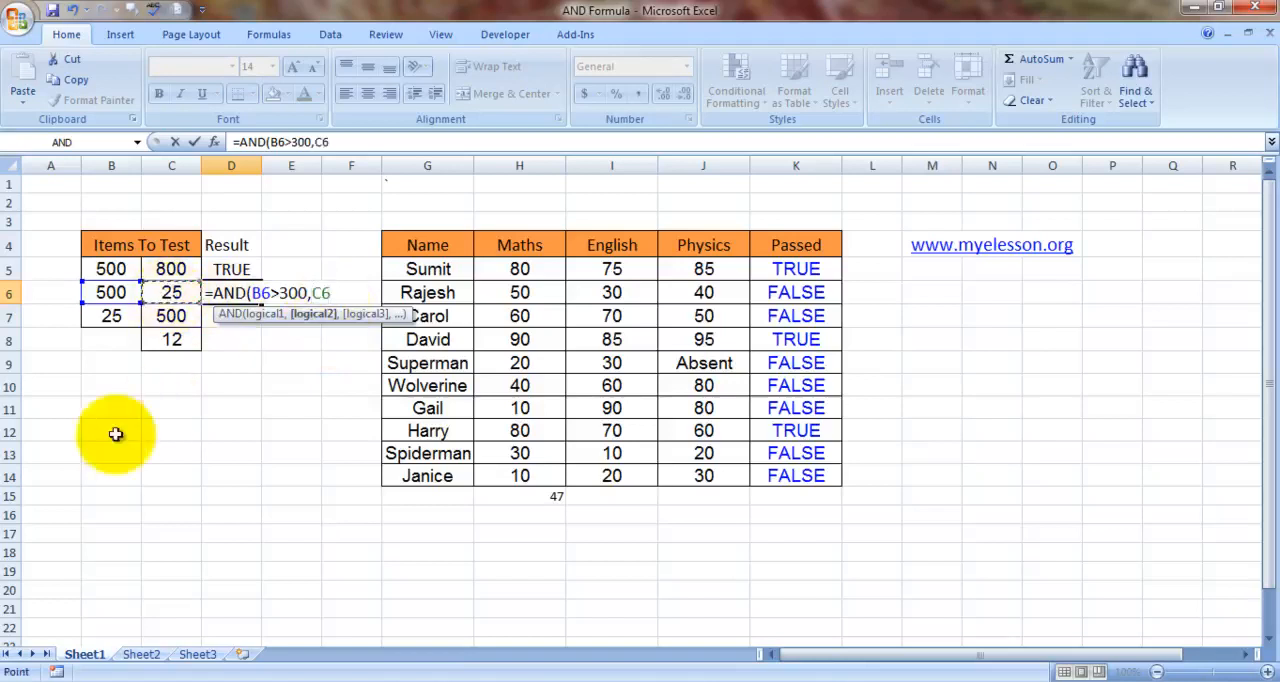
pyautogui.write('>10)')
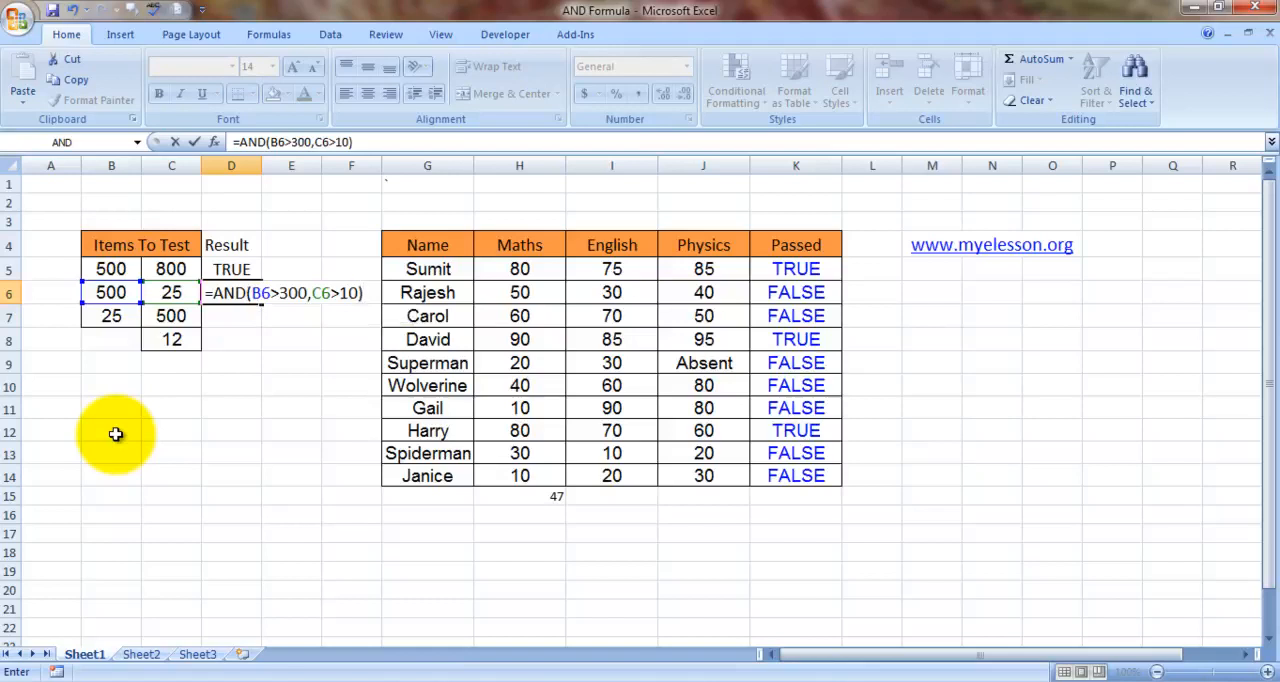
pyautogui.press('Return')
pyautogui.press('Up')
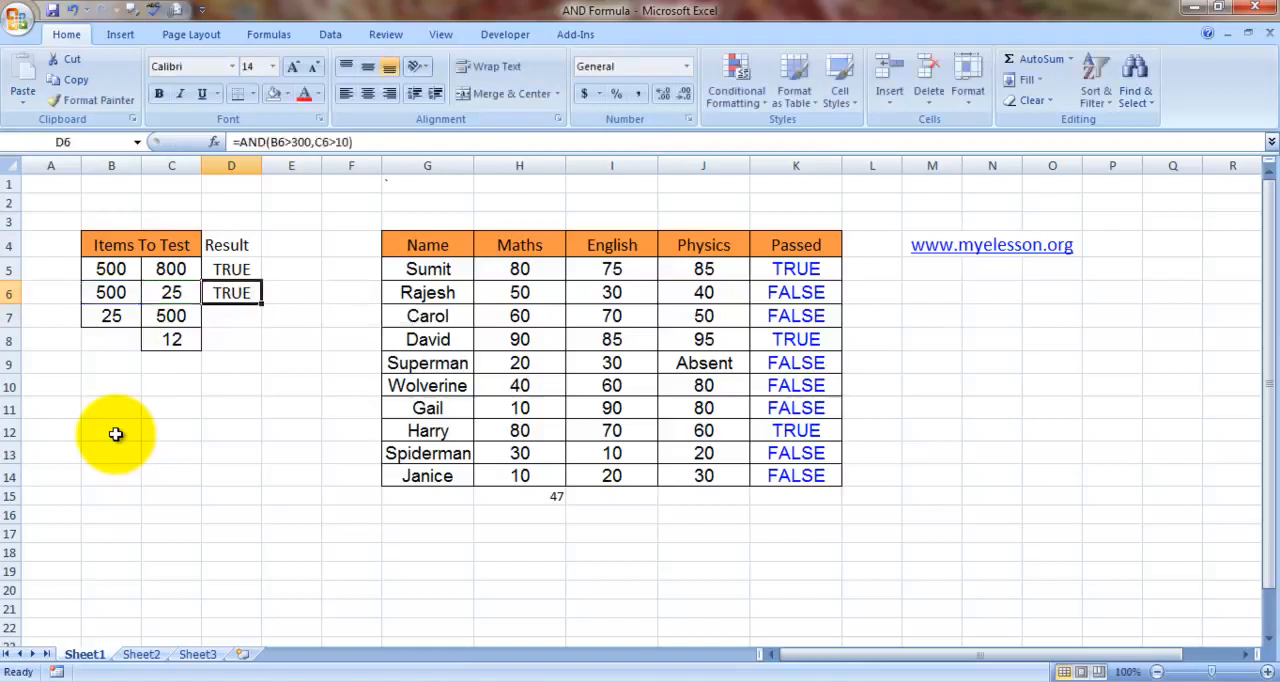
# - Enter the formula =AND(B7>30,C7>450) in result cell D7
pyautogui.press('Down')
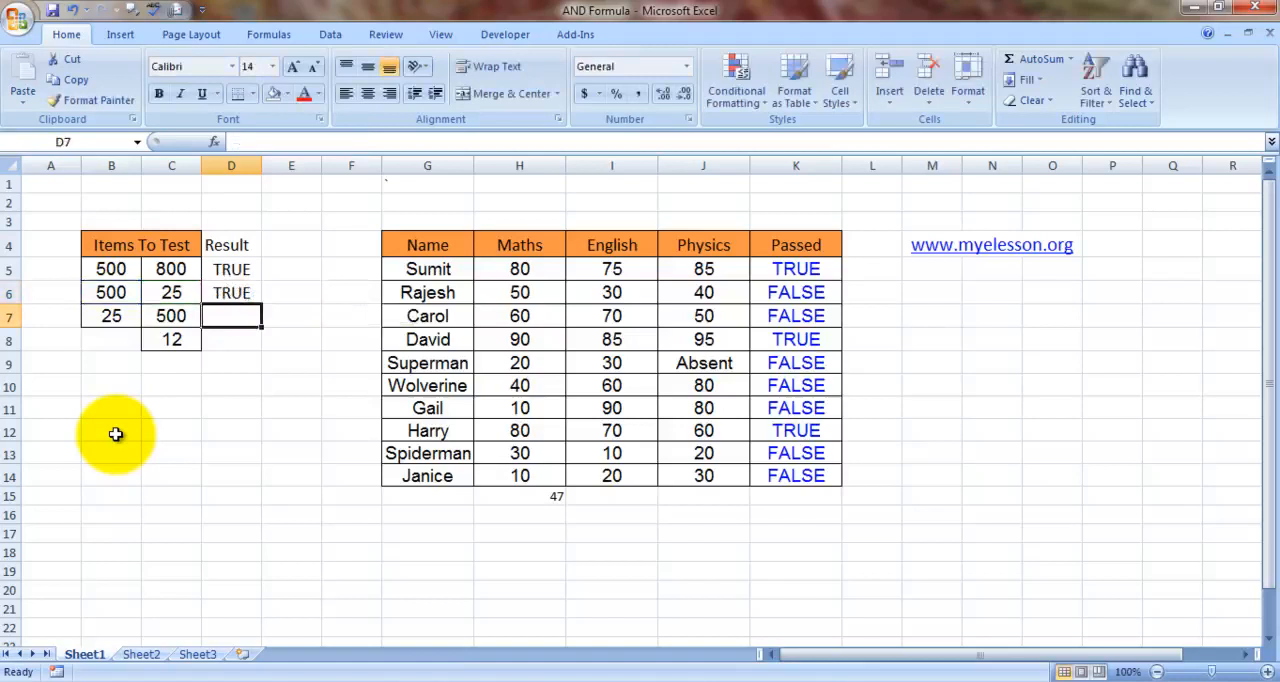
pyautogui.write('=')
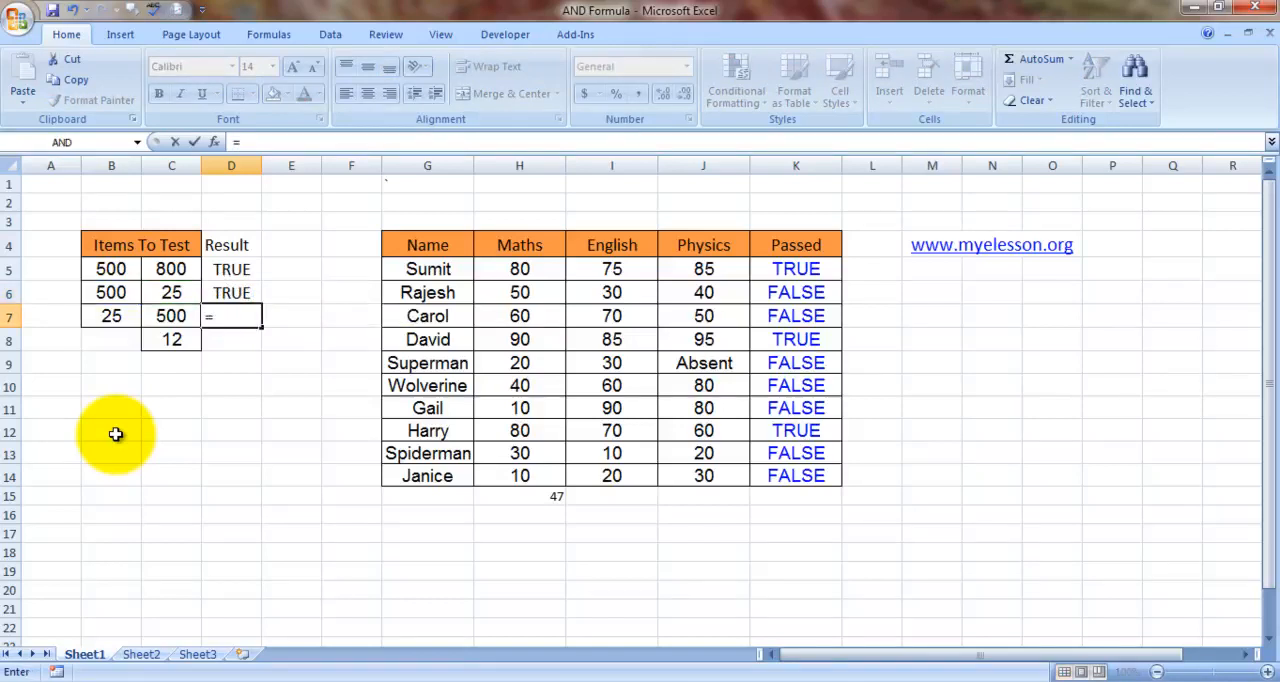
pyautogui.write('and')
pyautogui.press('Tab')
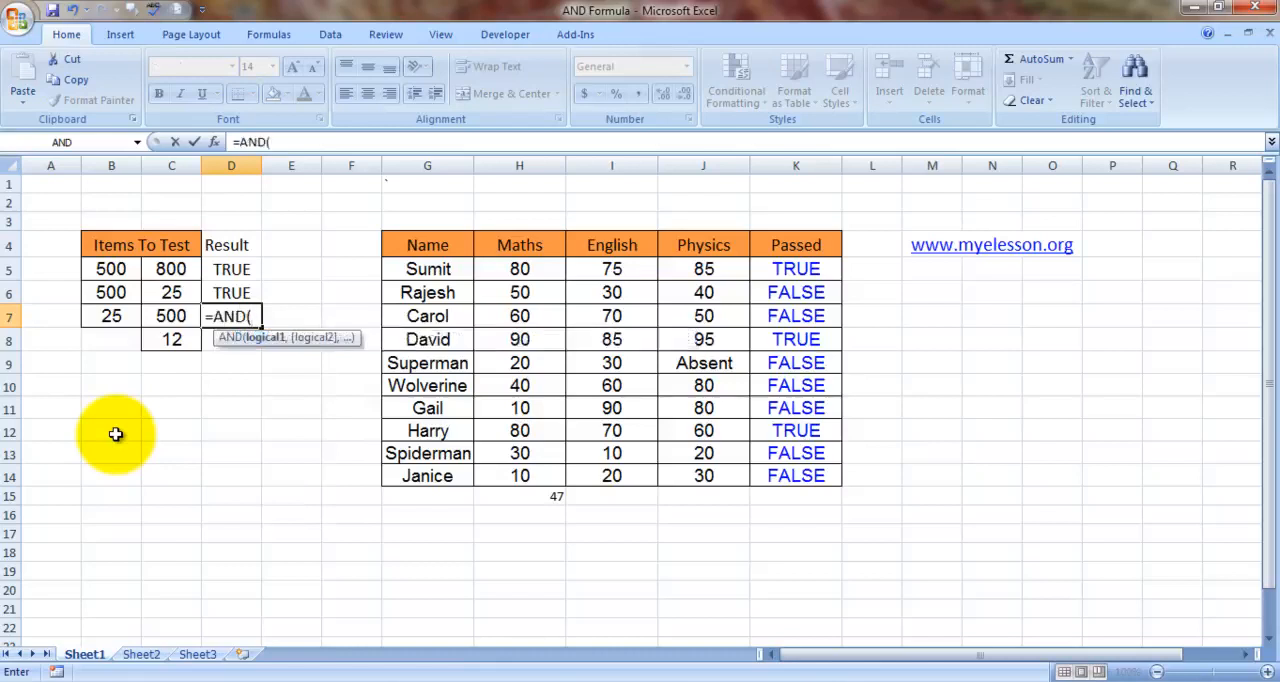
pyautogui.click(110, 316)
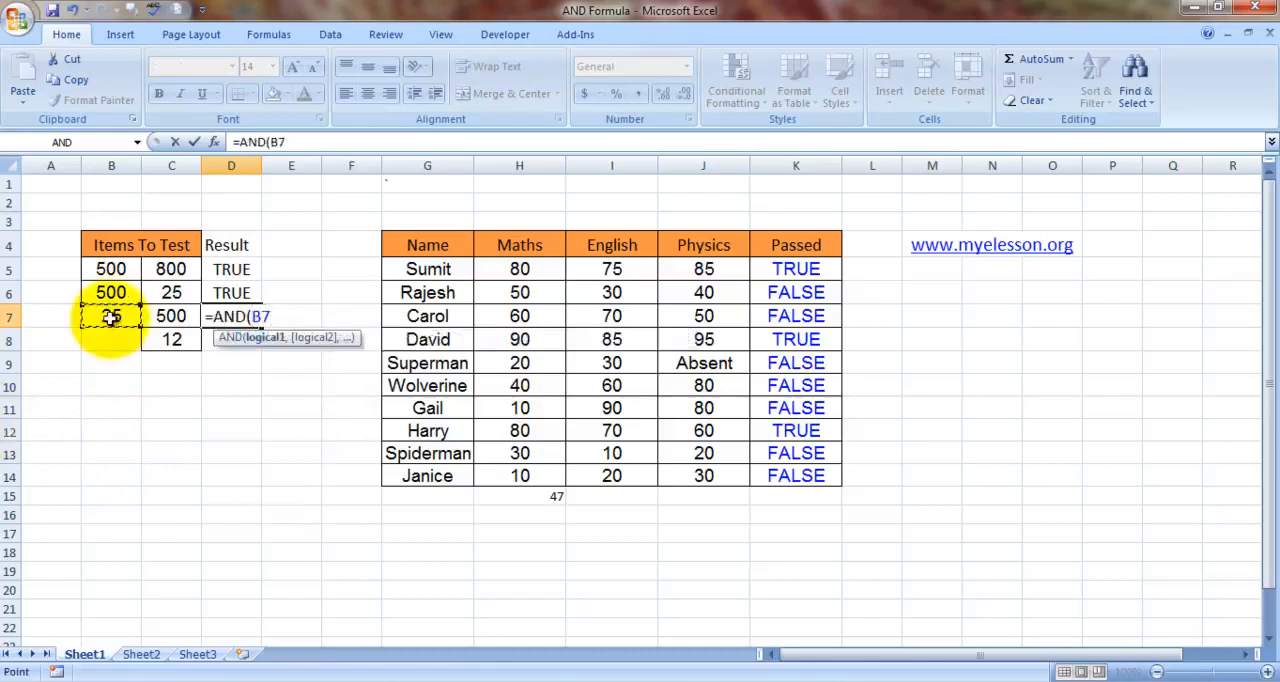
pyautogui.write('>3')
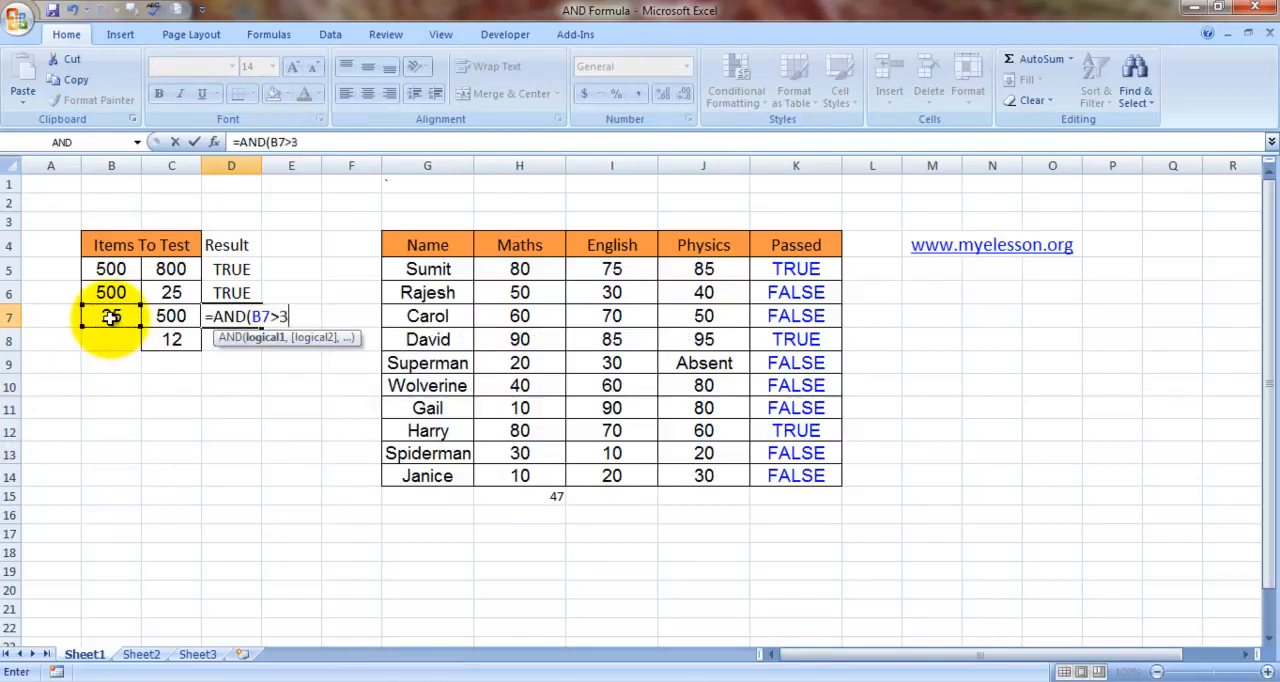
pyautogui.write('0,')
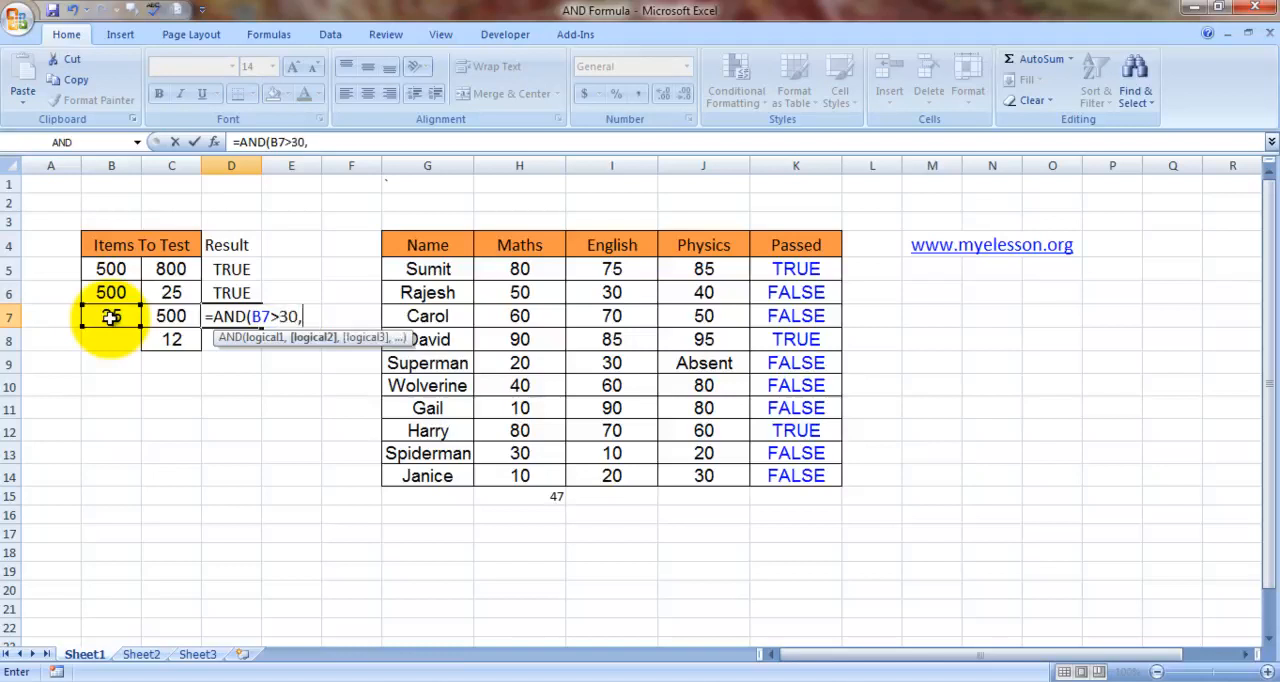
pyautogui.click(168, 316)
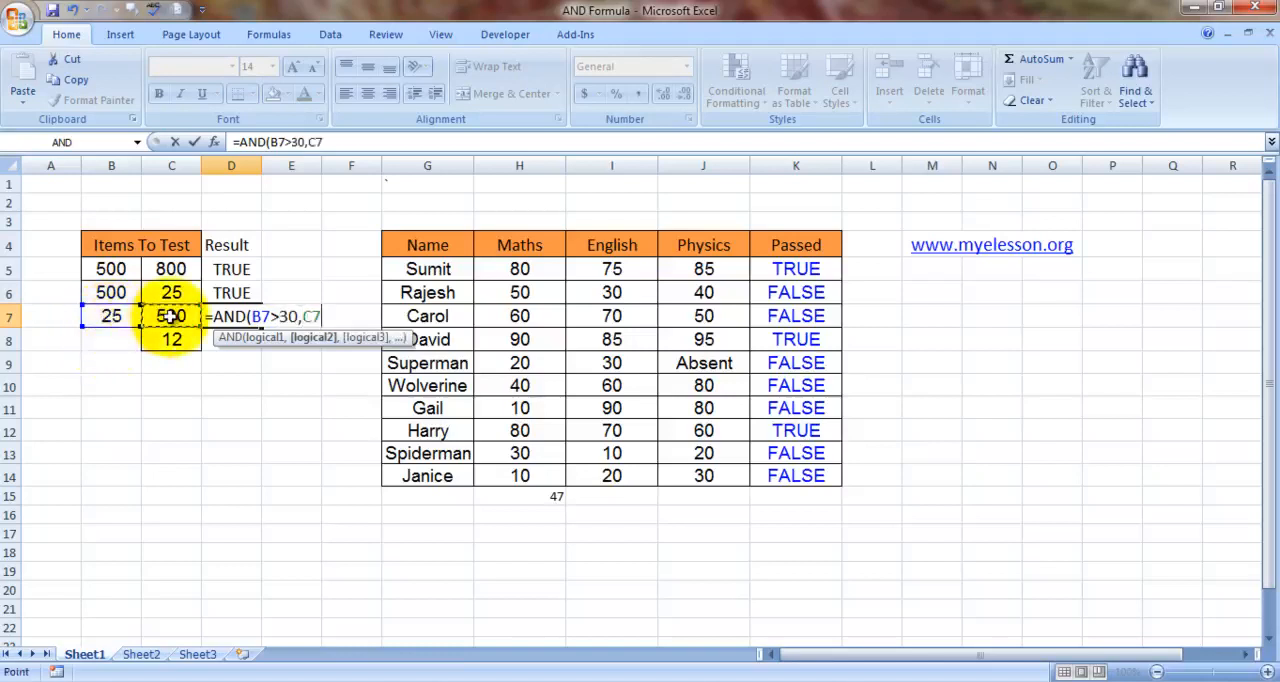
pyautogui.write('>450)')
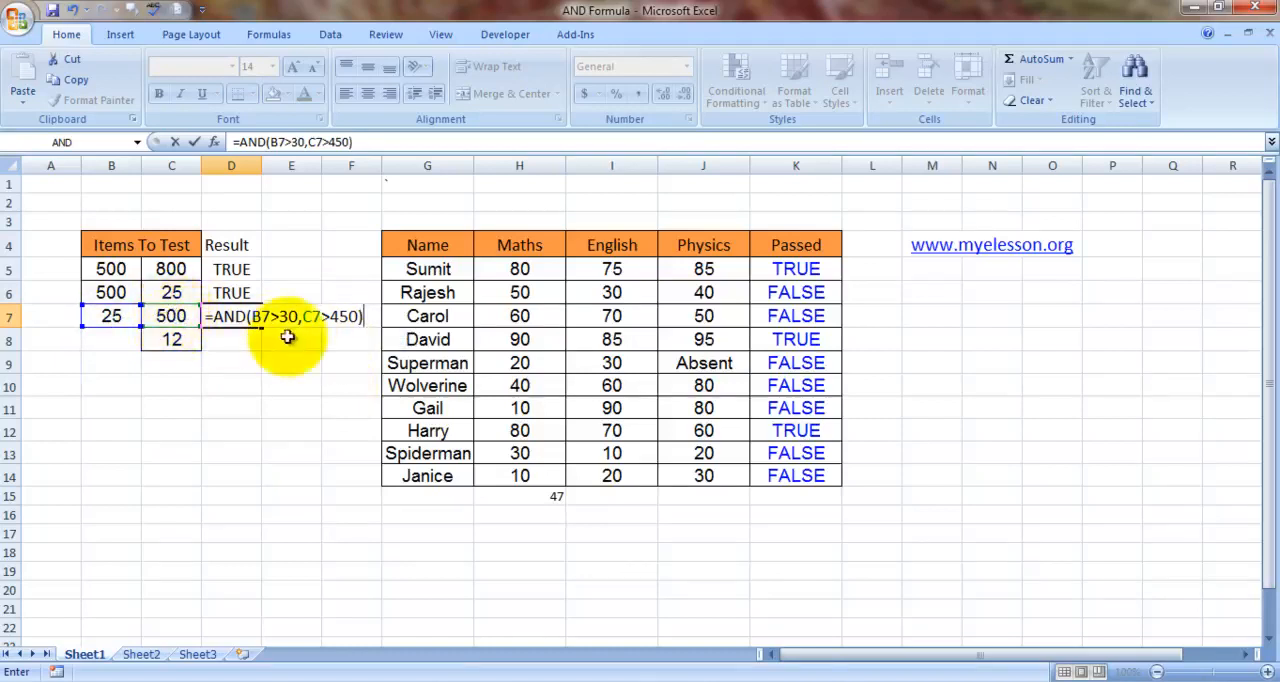
pyautogui.click(224, 341)
pyautogui.press('Up')
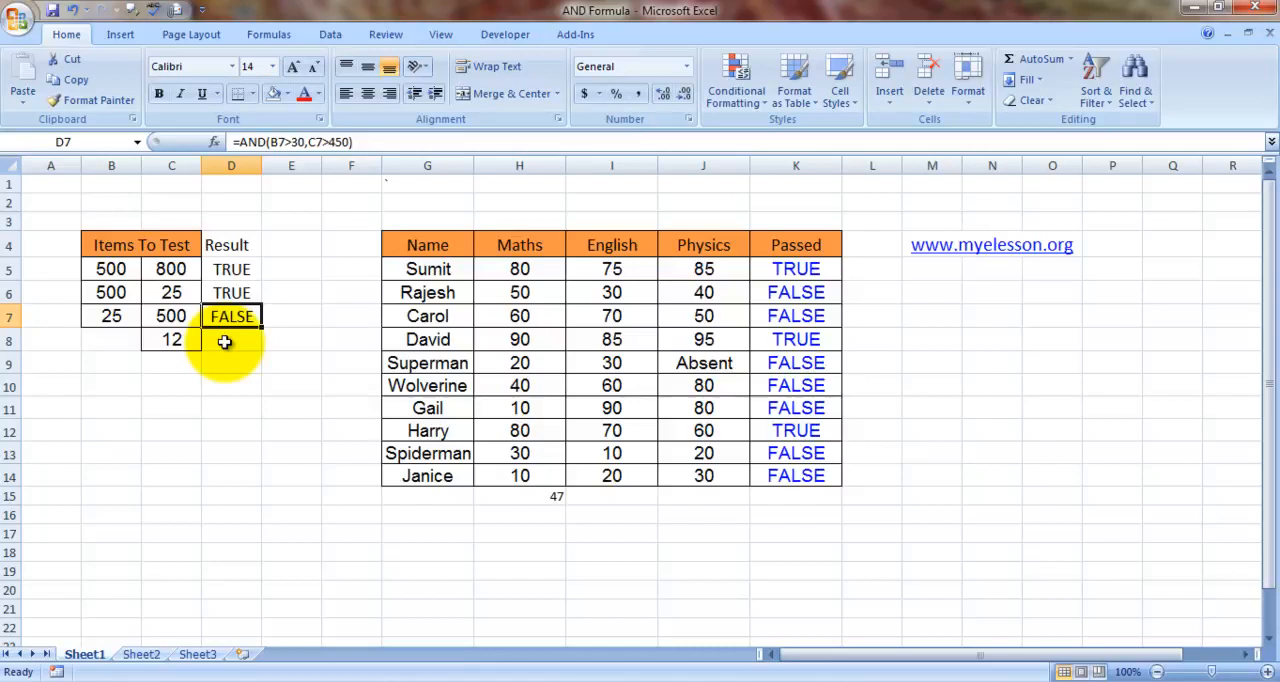
# - Look through the student names and their Maths, English and Physics marks, including the Absent entry
pyautogui.press('Right')
pyautogui.press('Right')
pyautogui.press('Right')
pyautogui.press('Right')
pyautogui.press('Right')
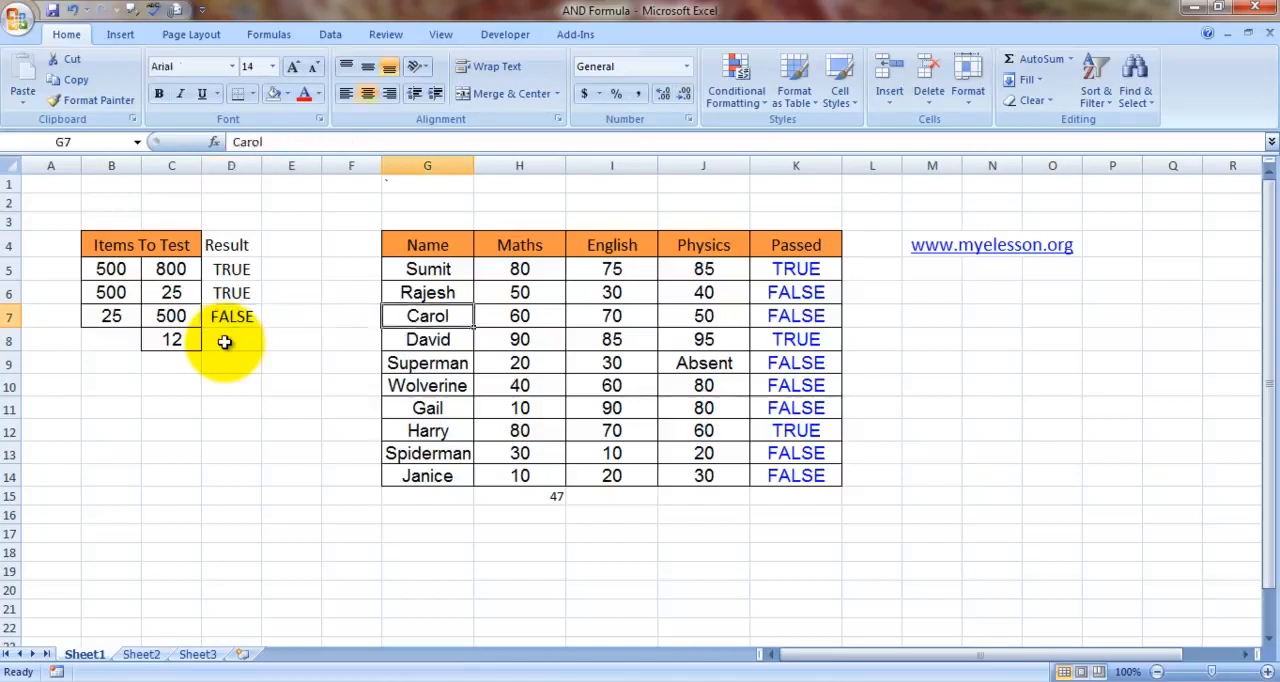
pyautogui.press('Up')
pyautogui.press('Up')
pyautogui.press('Up')
pyautogui.press('Down')
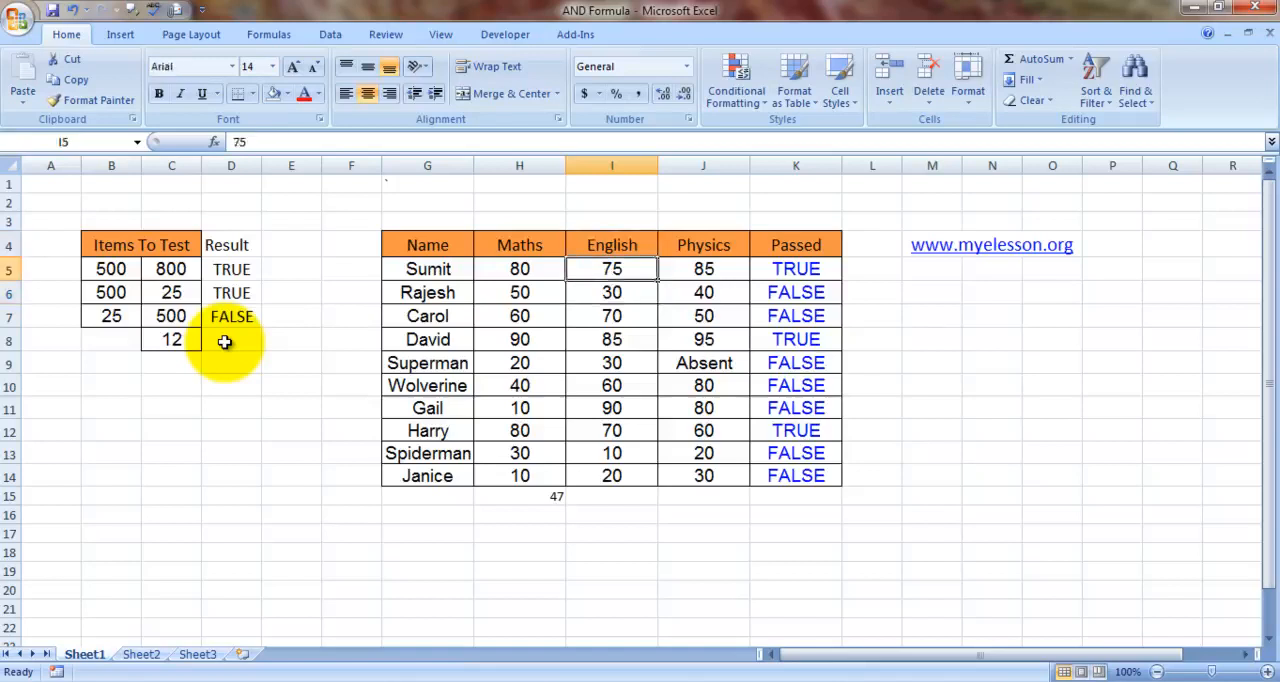
pyautogui.press('Left')
pyautogui.press('Left')
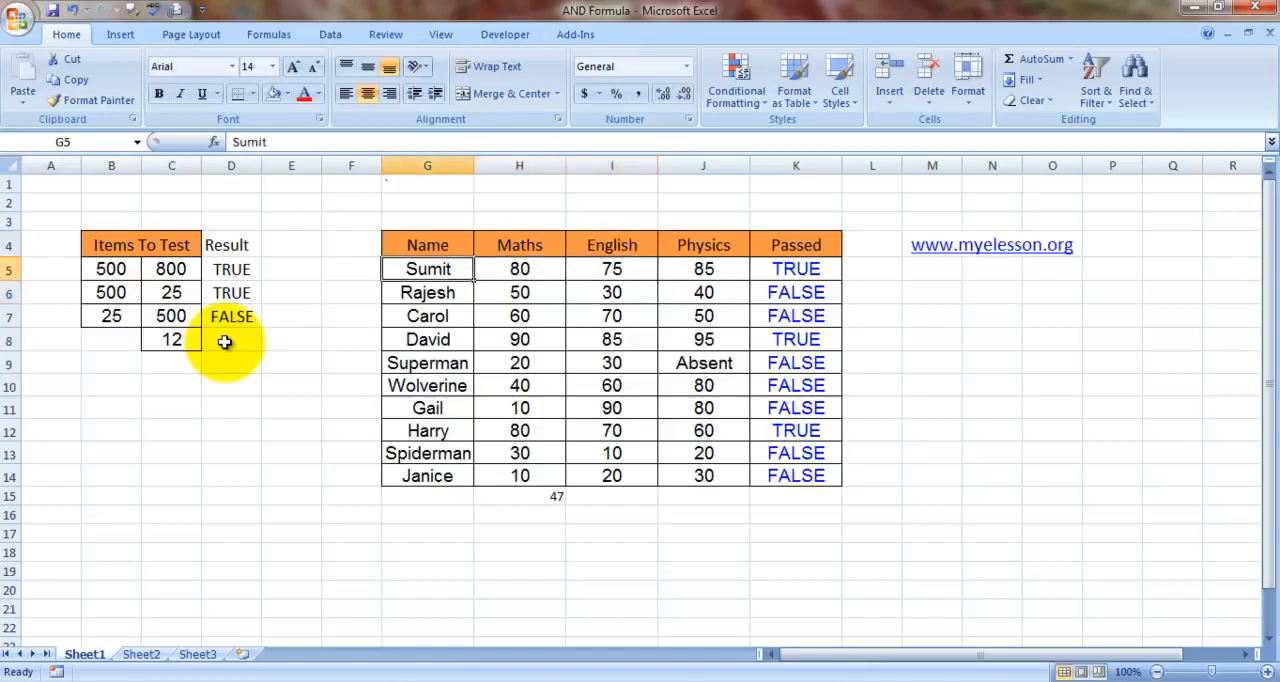
pyautogui.press('Down')
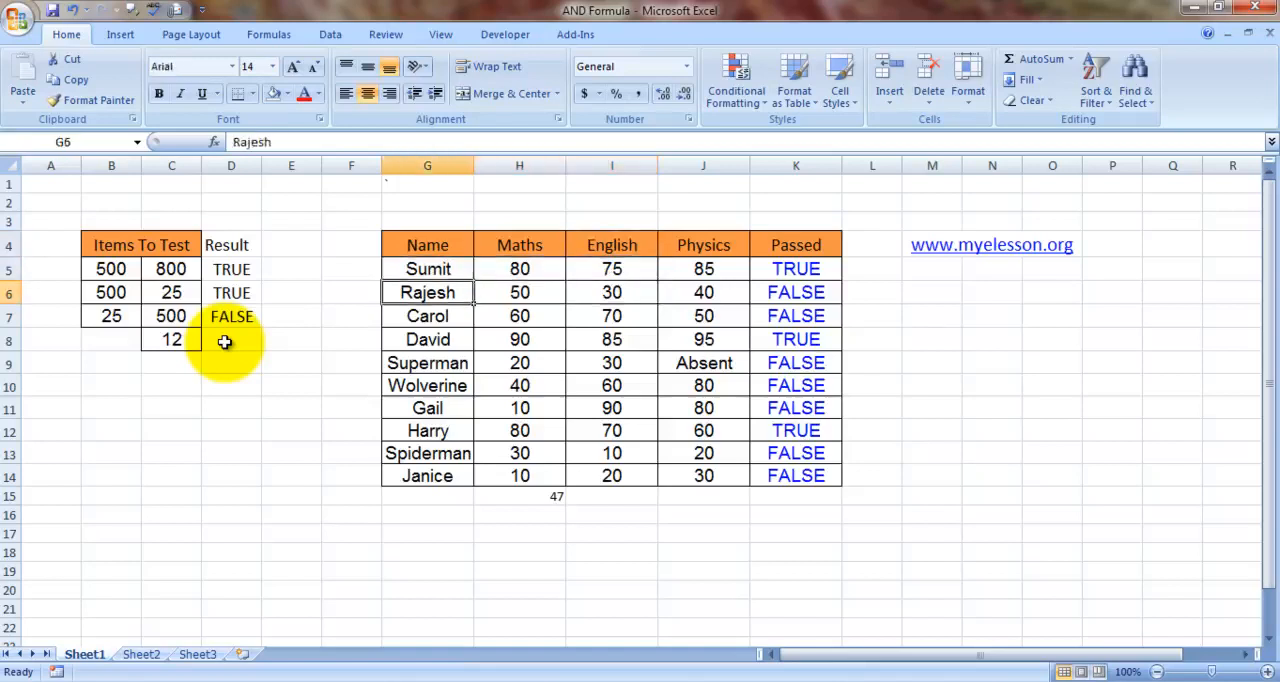
pyautogui.press('Down')
pyautogui.press('Down')
pyautogui.press('Down')
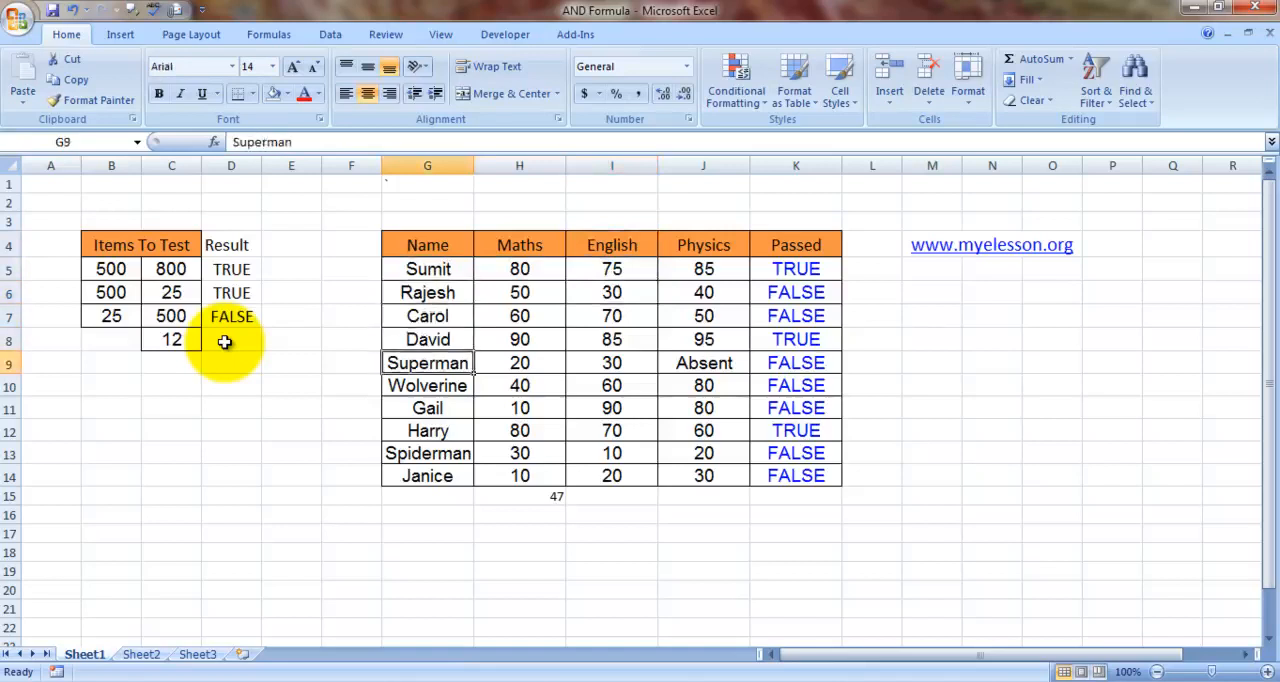
pyautogui.press('Down')
pyautogui.press('Down')
pyautogui.press('Down')
pyautogui.press('Down')
pyautogui.press('Down')
pyautogui.press('Up')
pyautogui.press('Up')
pyautogui.press('Up')
pyautogui.press('Up')
pyautogui.press('Up')
pyautogui.press('Up')
pyautogui.press('Up')
pyautogui.press('Right')
pyautogui.press('Up')
pyautogui.press('Up')
pyautogui.press('Down')
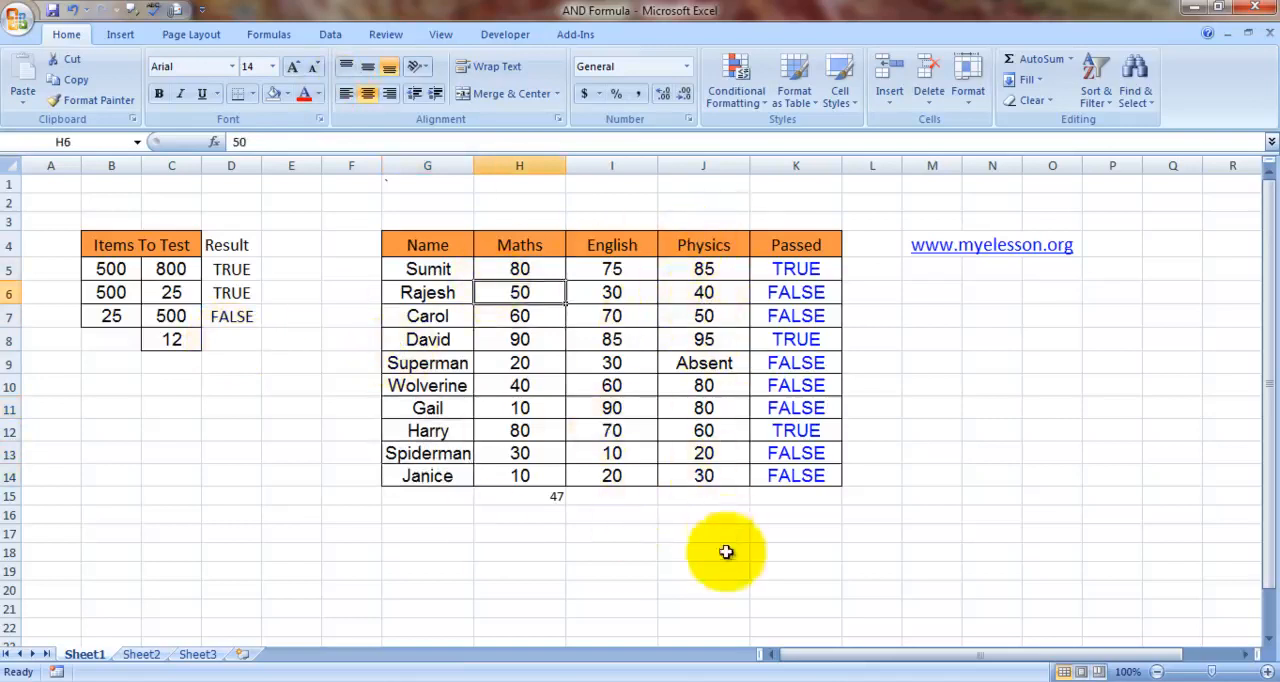
pyautogui.click(708, 363)
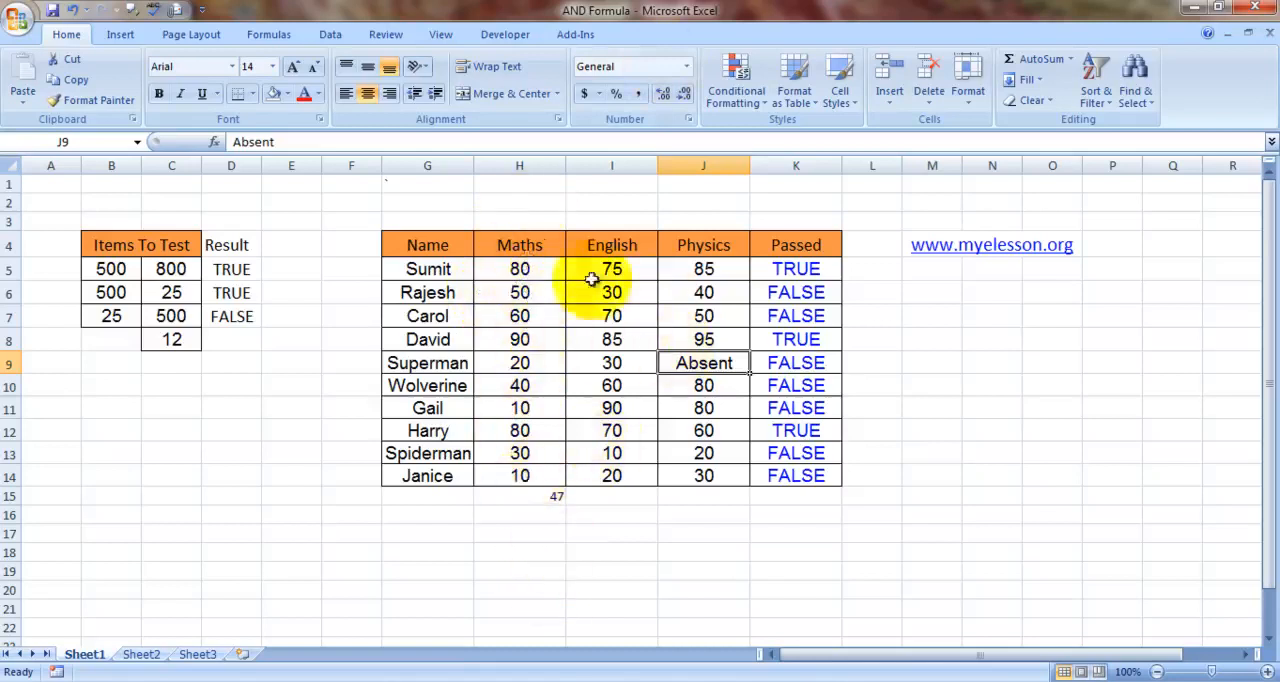
# - Examine the nested AND and AVERAGE formula in the Passed column at K5, leave it unchanged, and view the one in K6
pyautogui.click(795, 287)
pyautogui.press('Up')
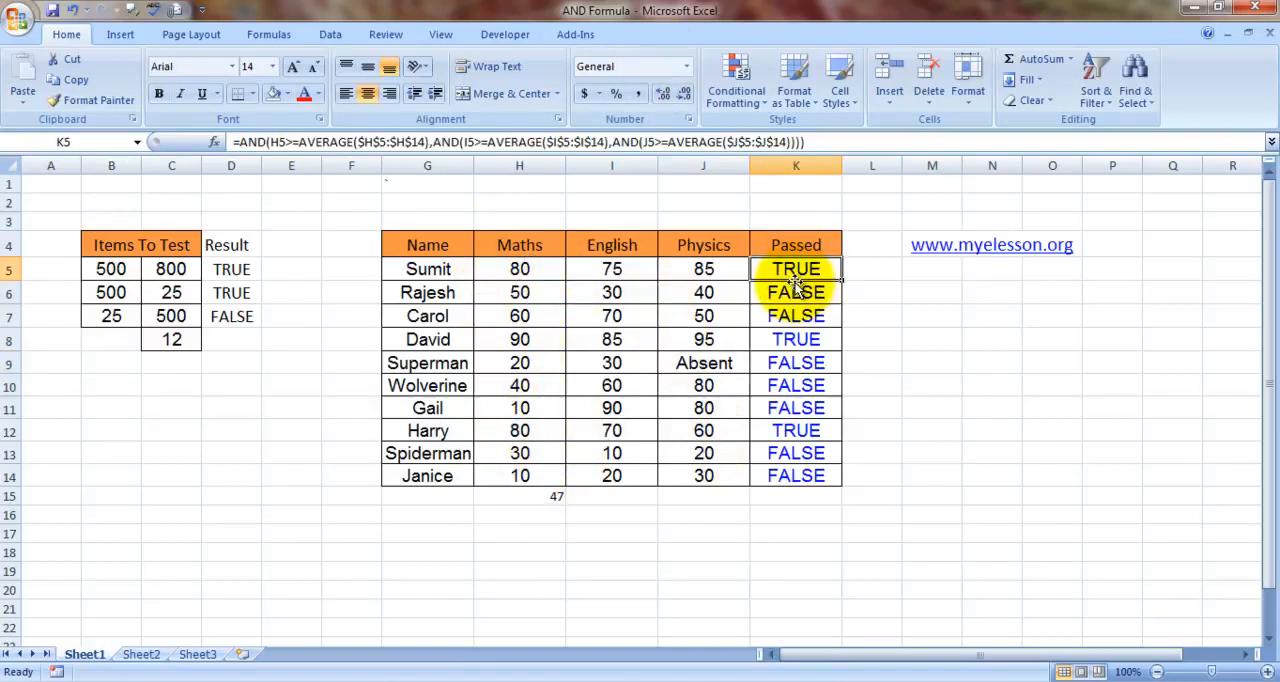
pyautogui.doubleClick(796, 280)
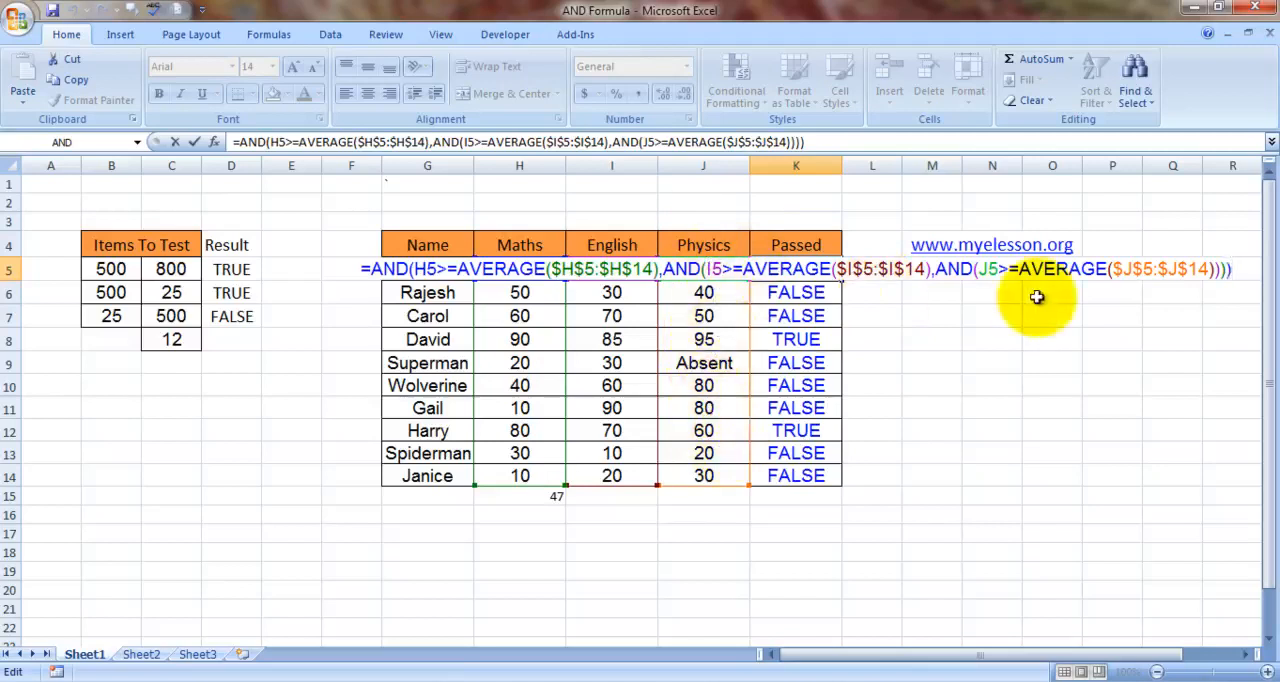
pyautogui.press('Return')
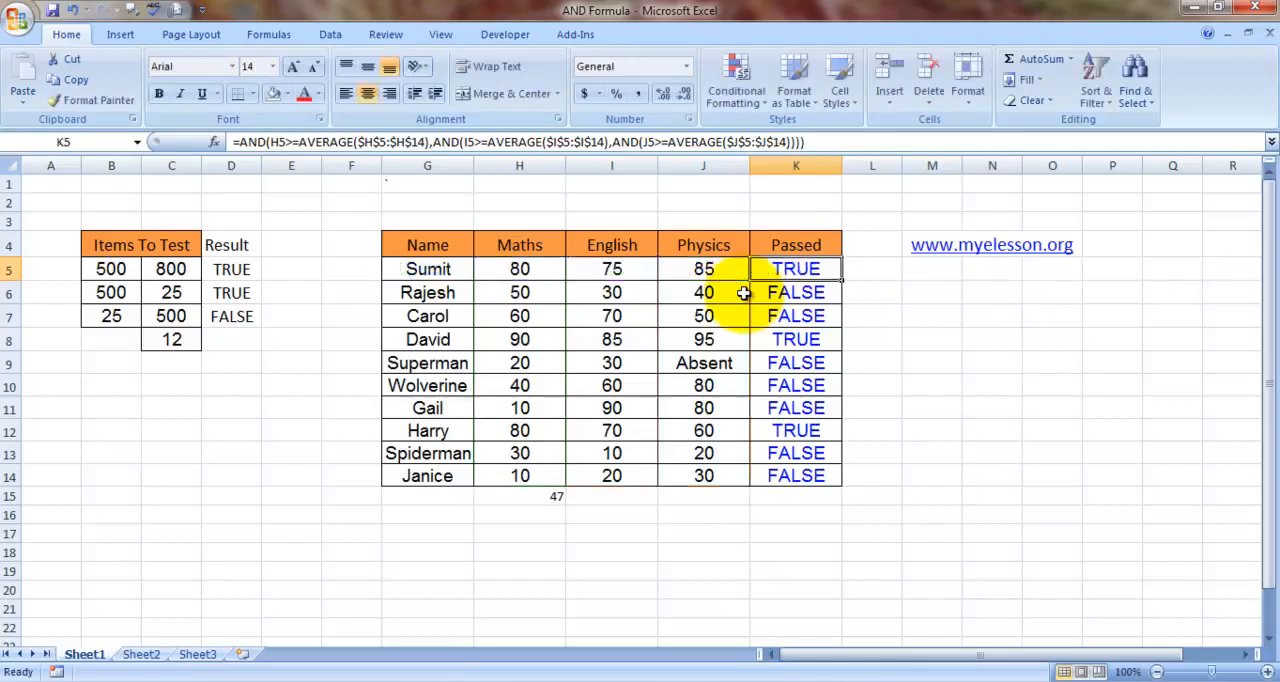
pyautogui.click(806, 269)
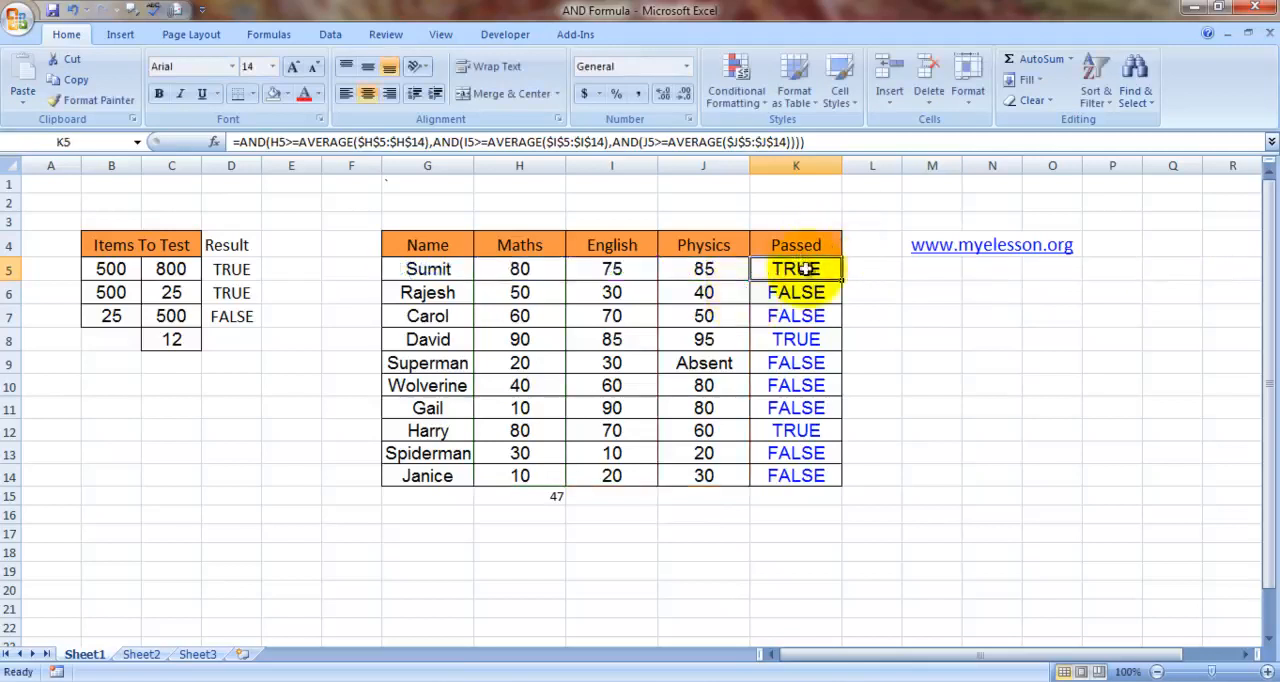
pyautogui.press('Down')
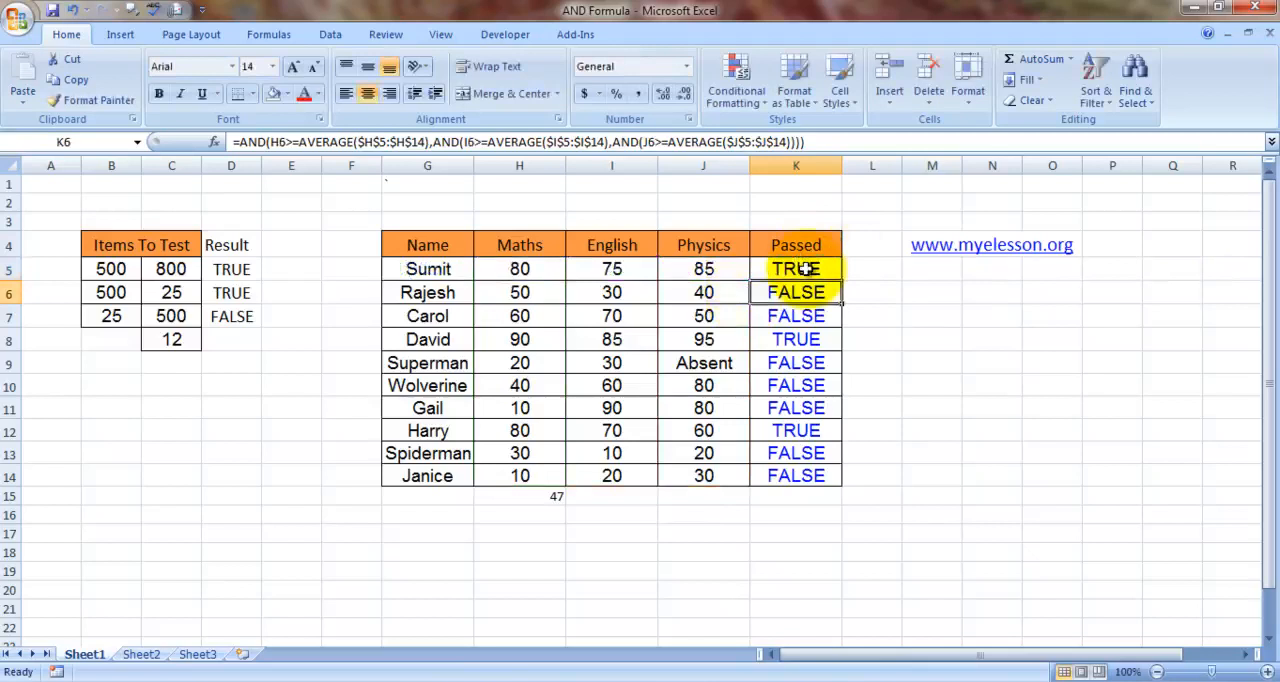
# - Clear the Passed results in K6:K14, keeping the formula in K5
pyautogui.press('Delete')
pyautogui.hotkey('shift', 'Down')
pyautogui.hotkey('shift', 'Down')
pyautogui.hotkey('shift', 'Down')
pyautogui.hotkey('shift', 'Down')
pyautogui.hotkey('shift', 'Down')
pyautogui.hotkey('shift', 'Down')
pyautogui.hotkey('shift', 'Down')
pyautogui.hotkey('shift', 'Down')
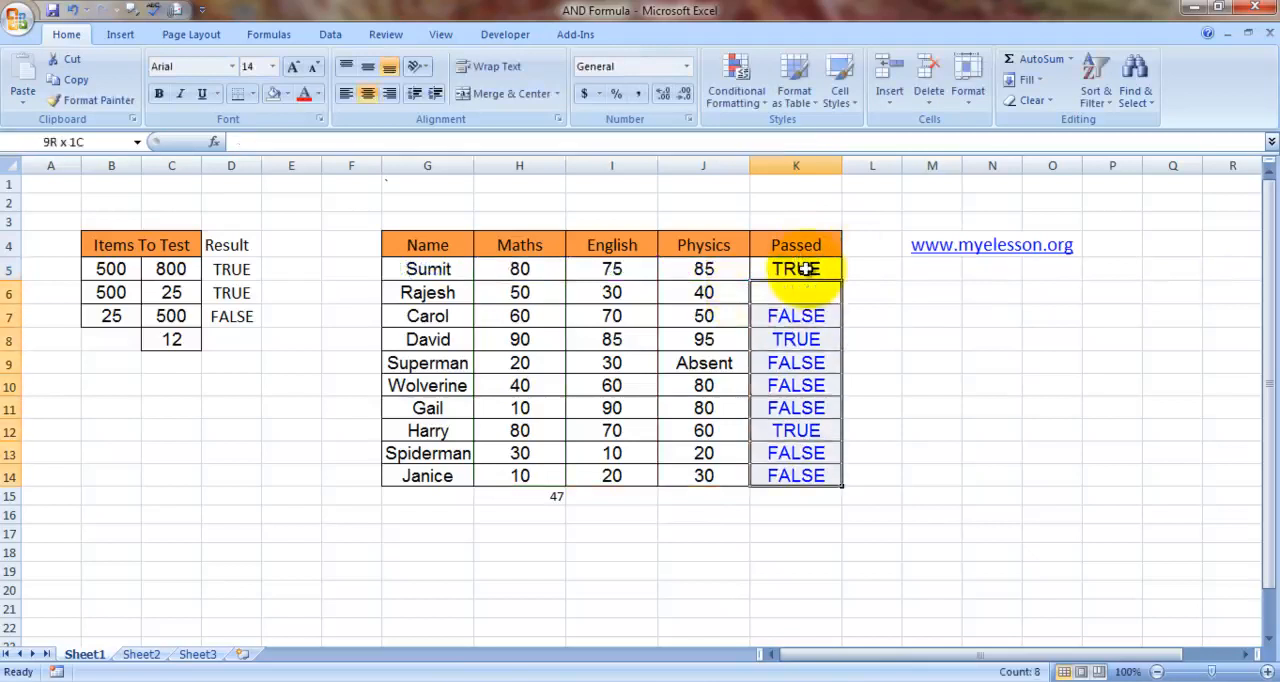
pyautogui.press('Delete')
pyautogui.press('Up')
pyautogui.press('Down')
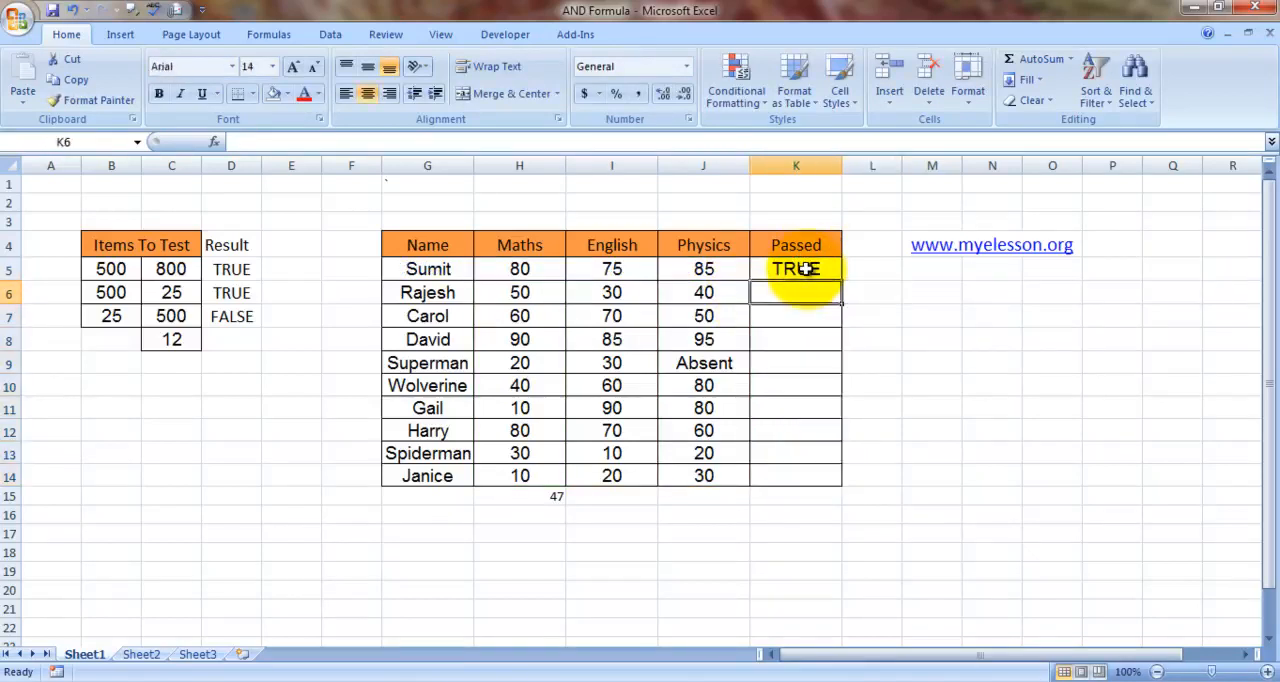
# - Begin an AND formula in K6 whose first condition starts with H6>=
pyautogui.write('=and')
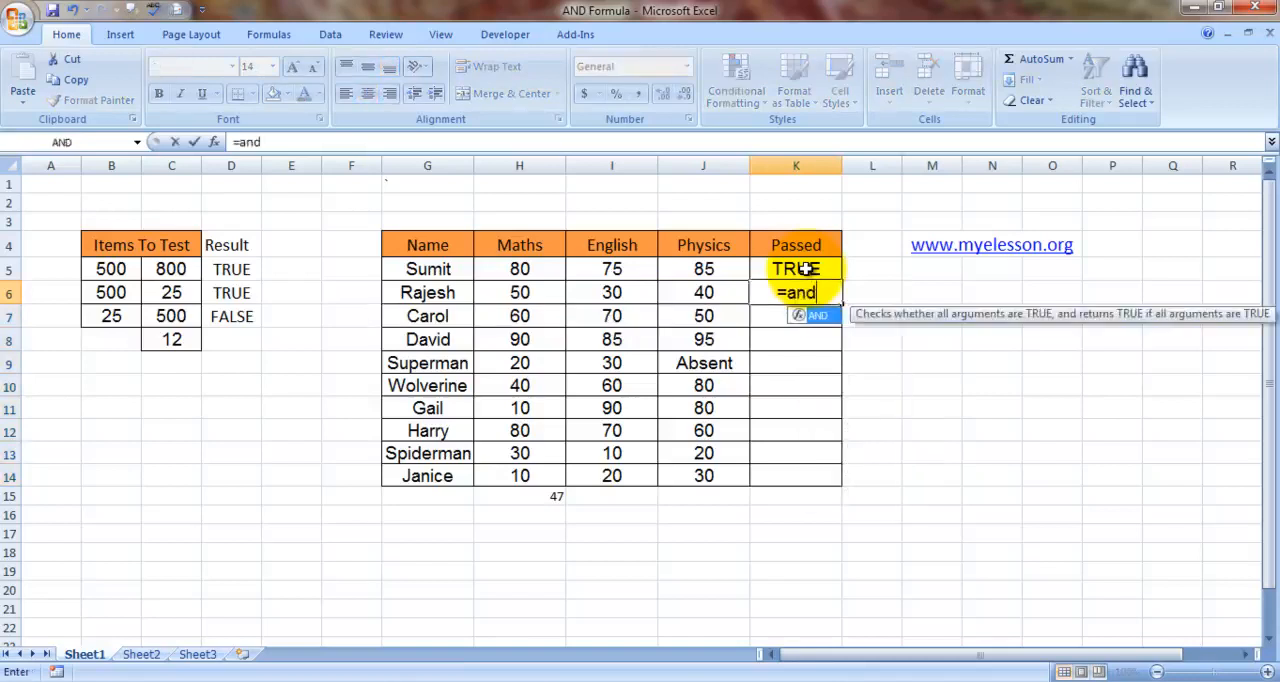
pyautogui.press('Tab')
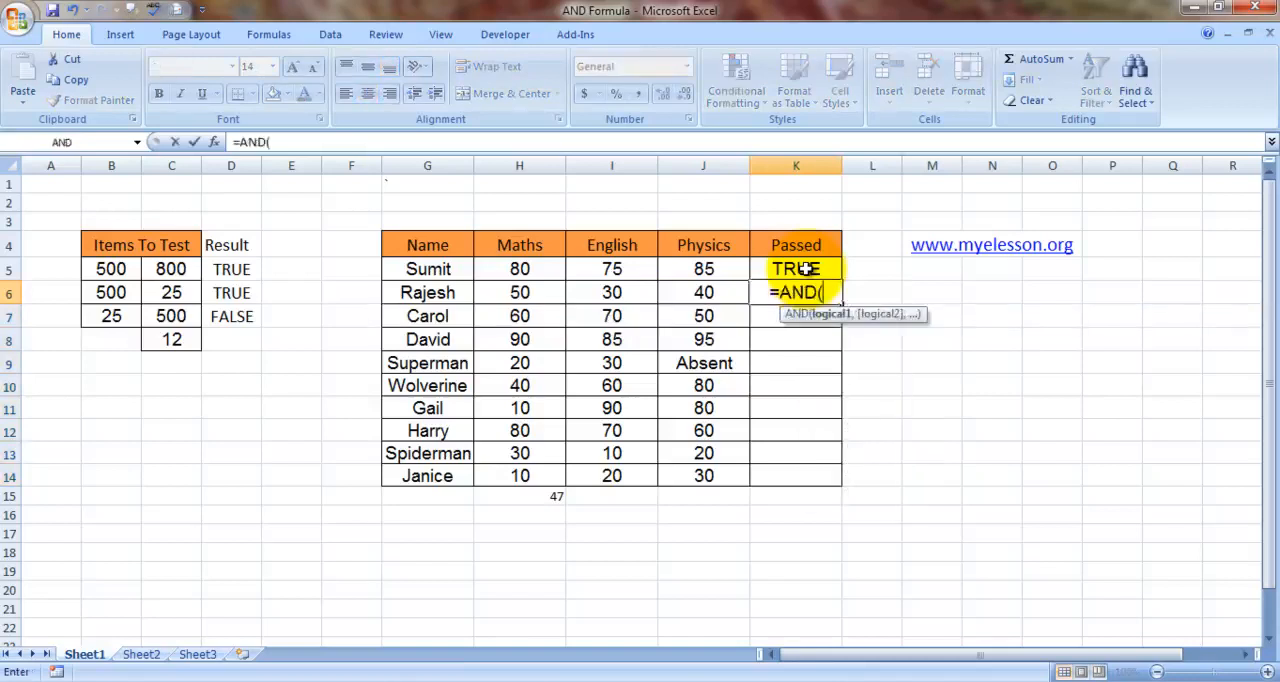
pyautogui.click(522, 291)
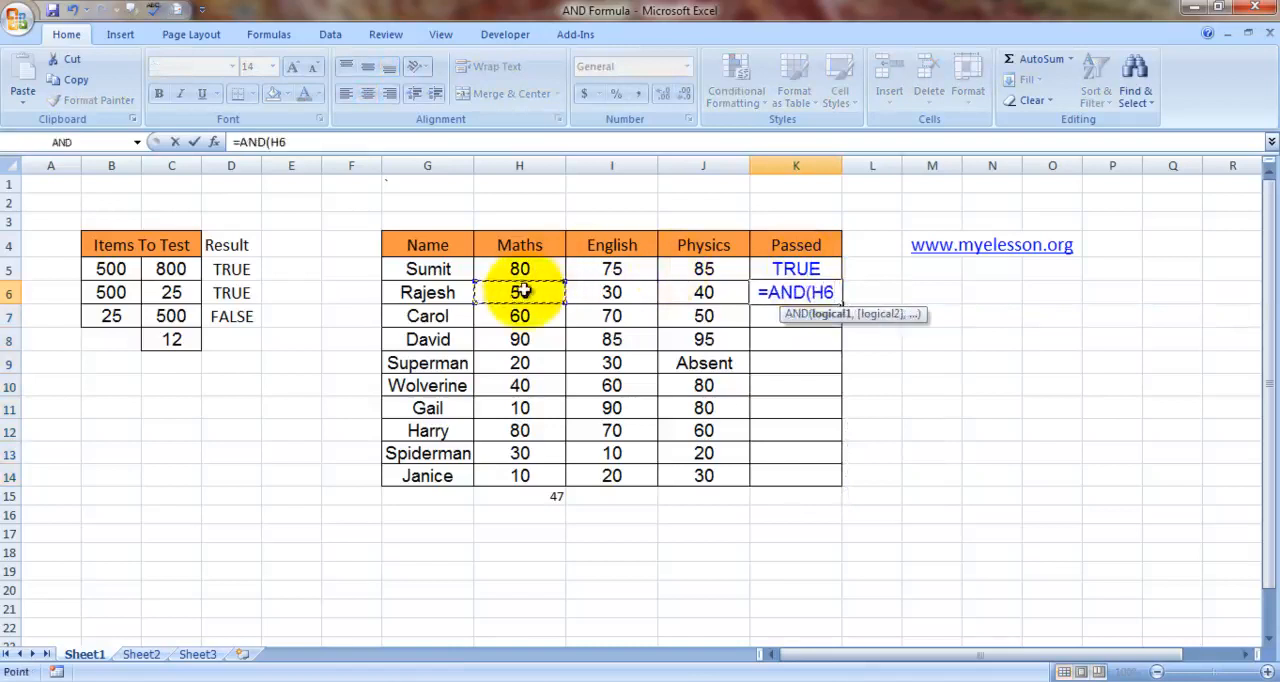
pyautogui.write('>=')
pyautogui.press('BackSpace')
pyautogui.write('=')
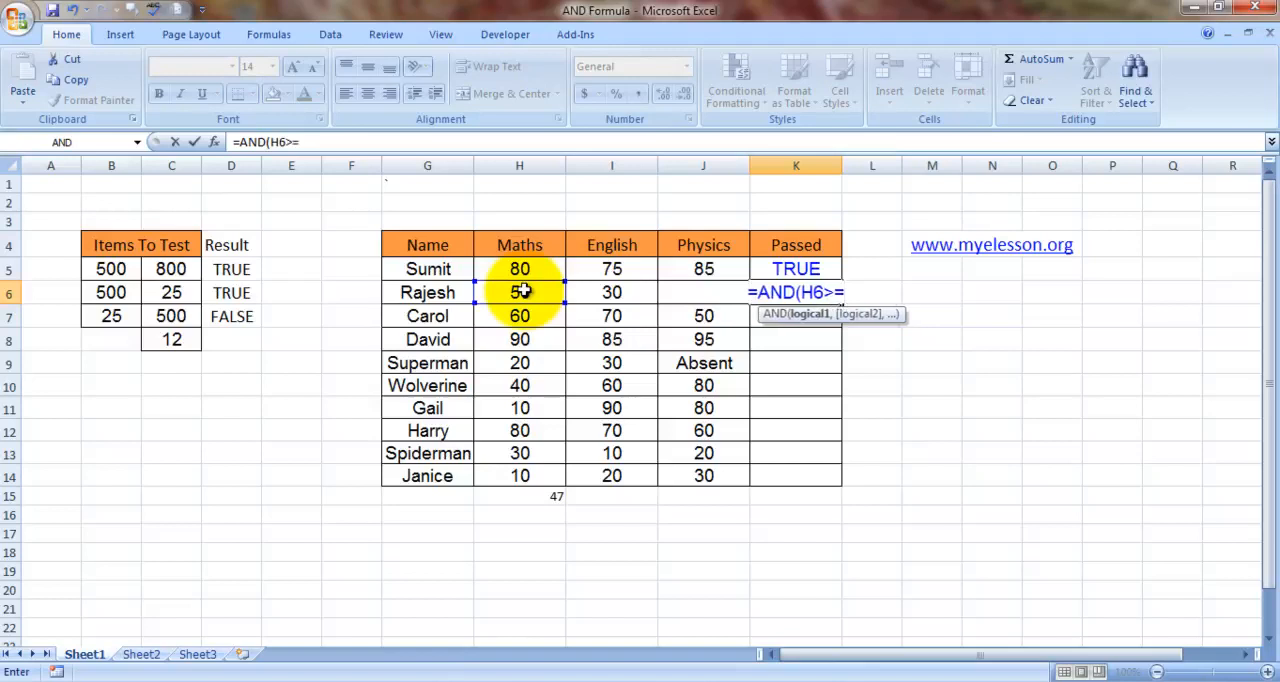
pyautogui.write('aver')
# - Complete the Maths condition in the K6 formula with AVERAGE($H$5:$H$14), using absolute references, and add a comma
pyautogui.press('Tab')
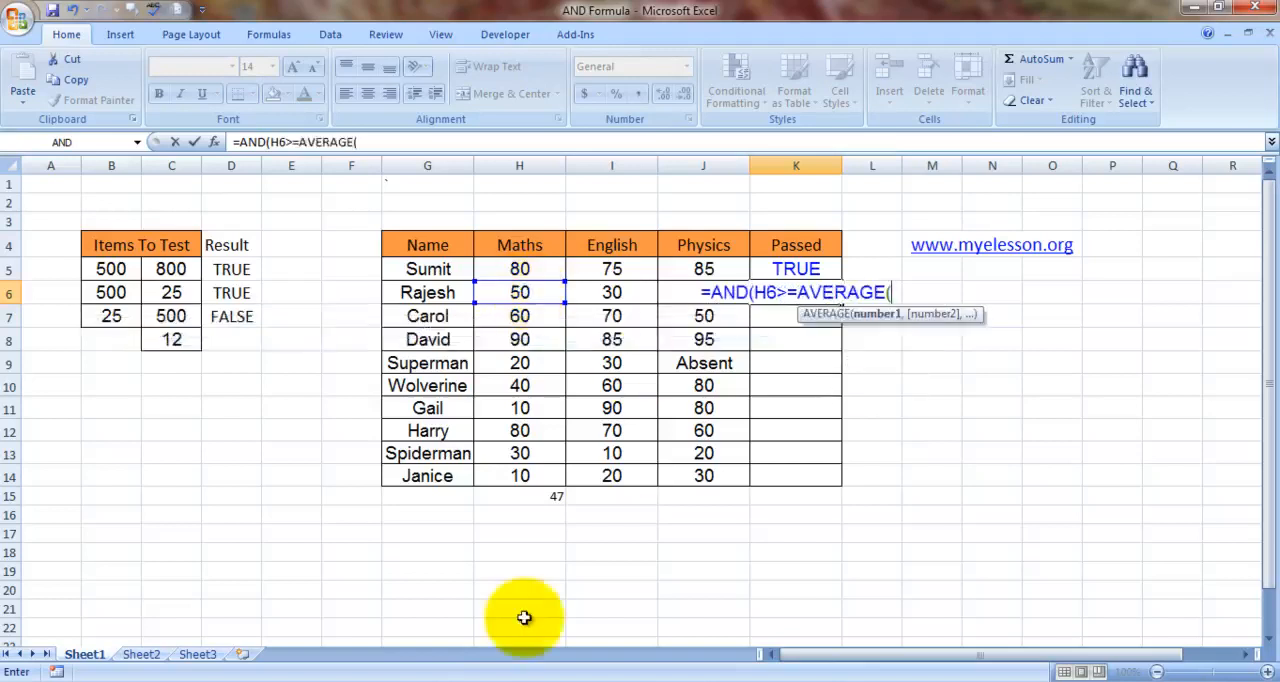
pyautogui.click(539, 270)
pyautogui.hotkey('shift', 'Down')
pyautogui.hotkey('shift', 'Down')
pyautogui.hotkey('shift', 'Down')
pyautogui.hotkey('shift', 'Down')
pyautogui.hotkey('shift', 'Down')
pyautogui.hotkey('shift', 'Down')
pyautogui.hotkey('shift', 'Down')
pyautogui.hotkey('shift', 'Down')
pyautogui.hotkey('shift', 'Down')
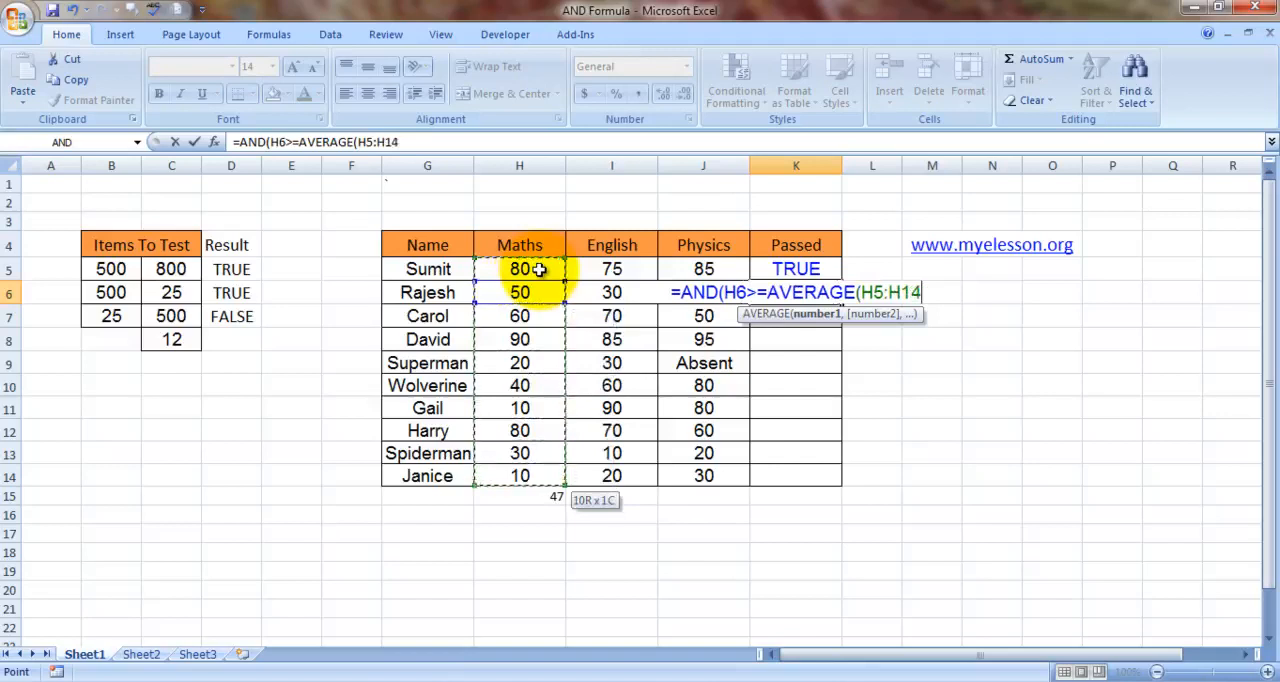
pyautogui.press('F4')
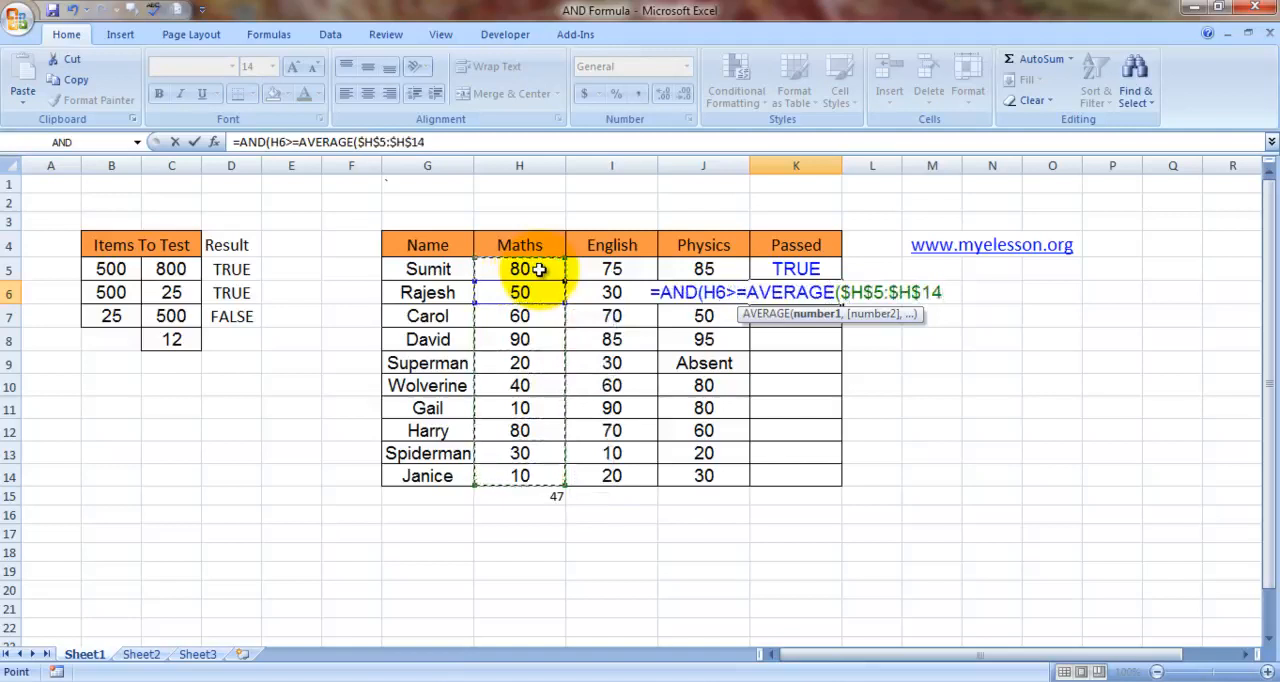
pyautogui.write('),')
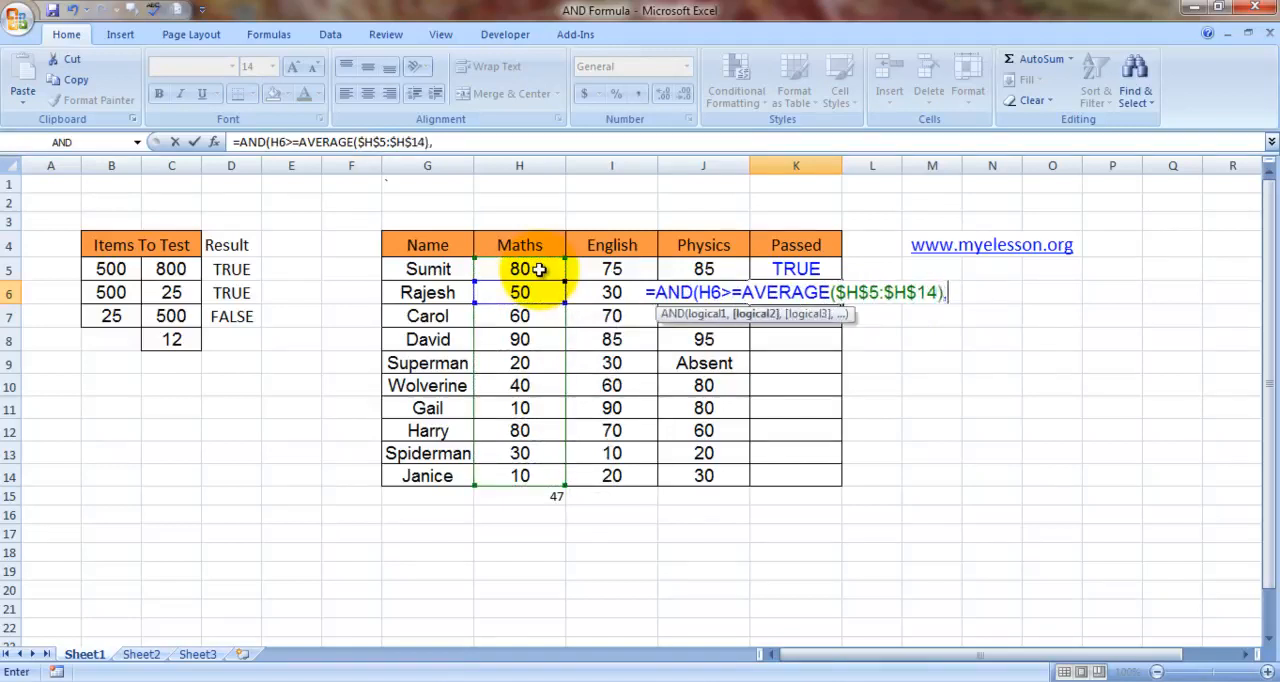
pyautogui.write('and(')
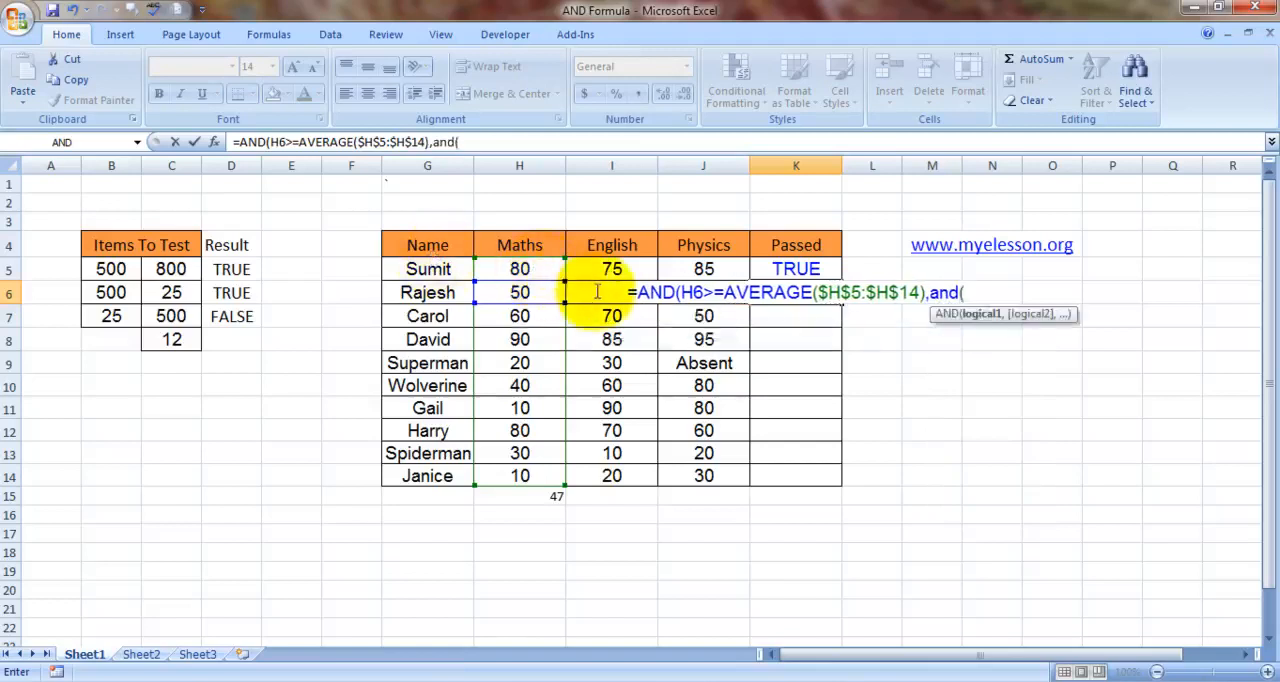
# - Add a nested AND to the K6 formula whose condition starts with I6>=
pyautogui.click(597, 291)
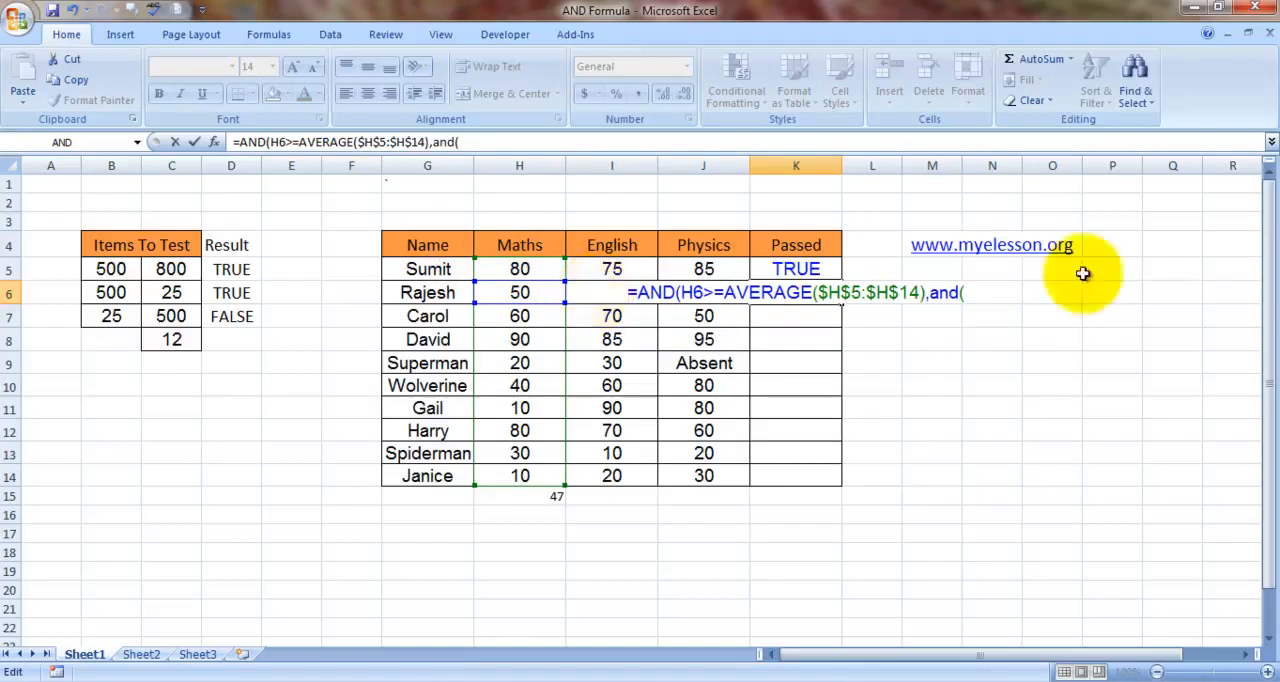
pyautogui.click(973, 289)
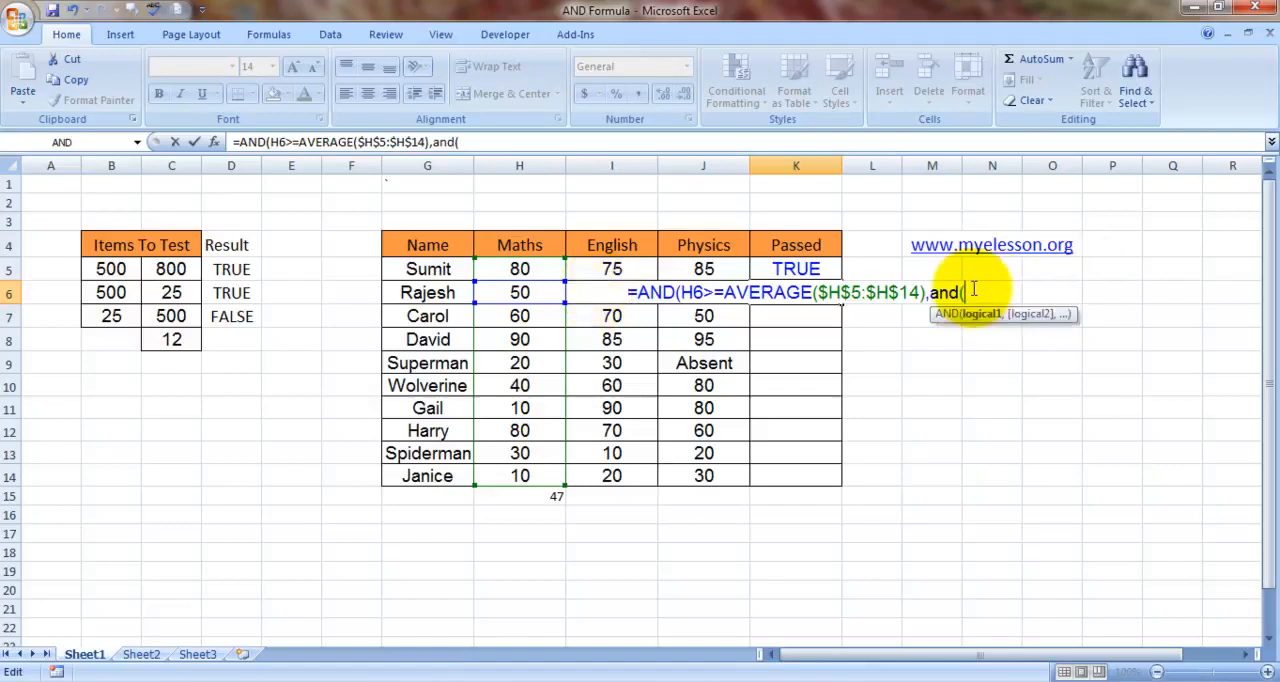
pyautogui.write('i6')
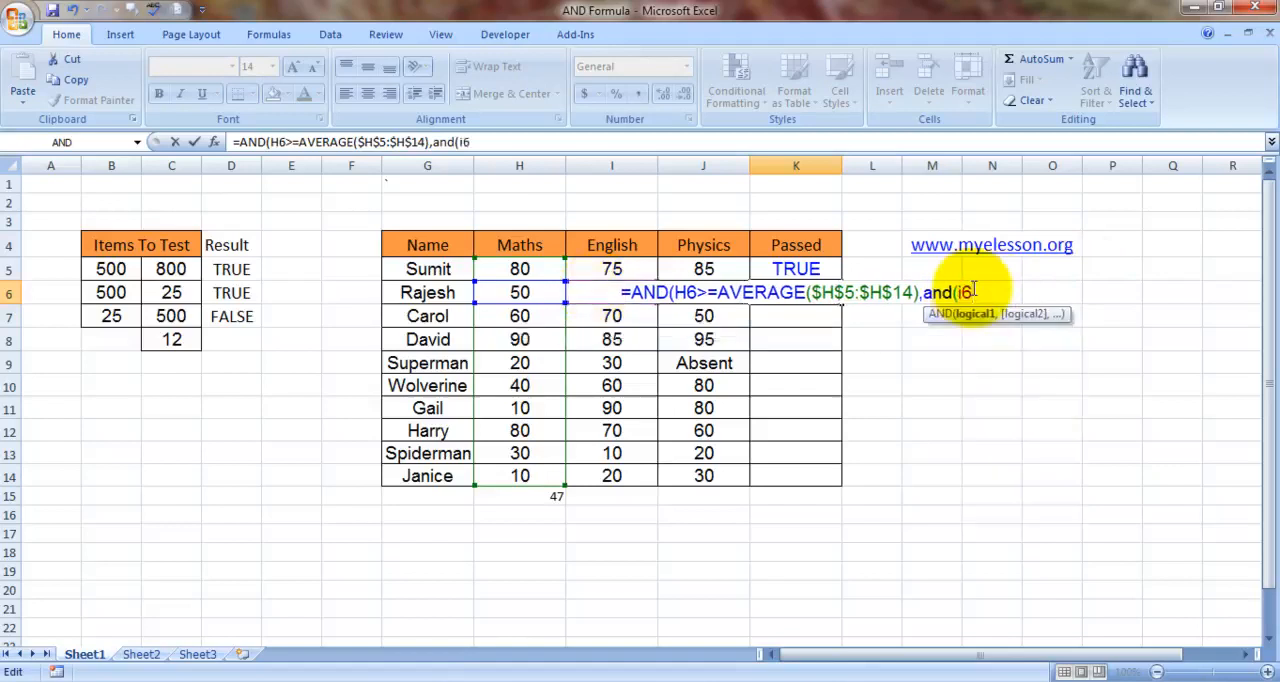
pyautogui.write('>=')
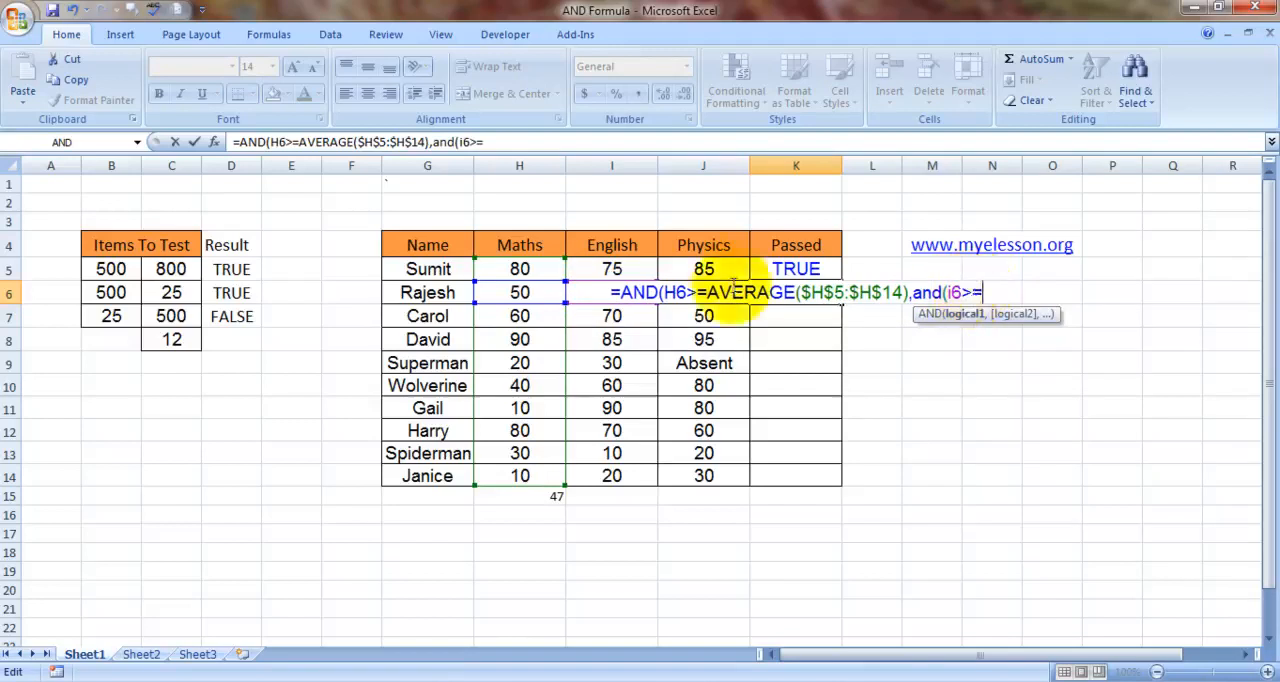
pyautogui.write('av')
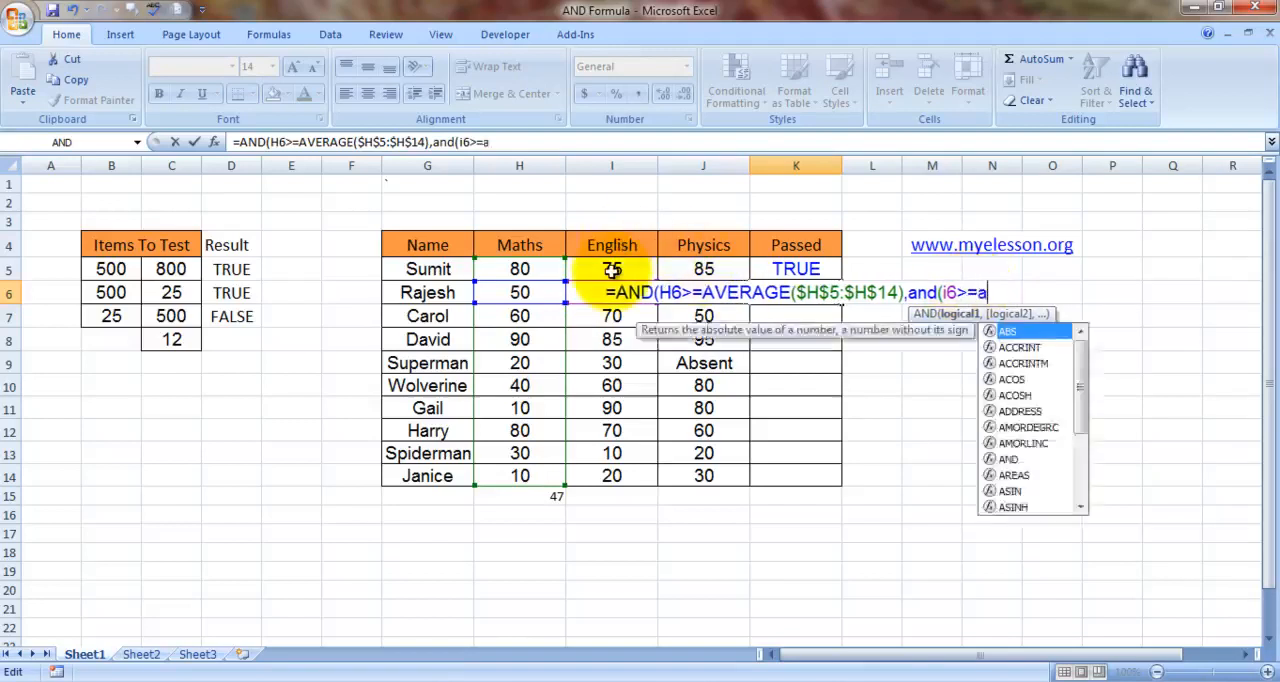
# - Complete the English condition in the K6 formula with AVERAGE($I$5:$I$14), using absolute references
pyautogui.press('Tab')
pyautogui.press('BackSpace')
pyautogui.press('BackSpace')
pyautogui.press('BackSpace')
pyautogui.press('BackSpace')
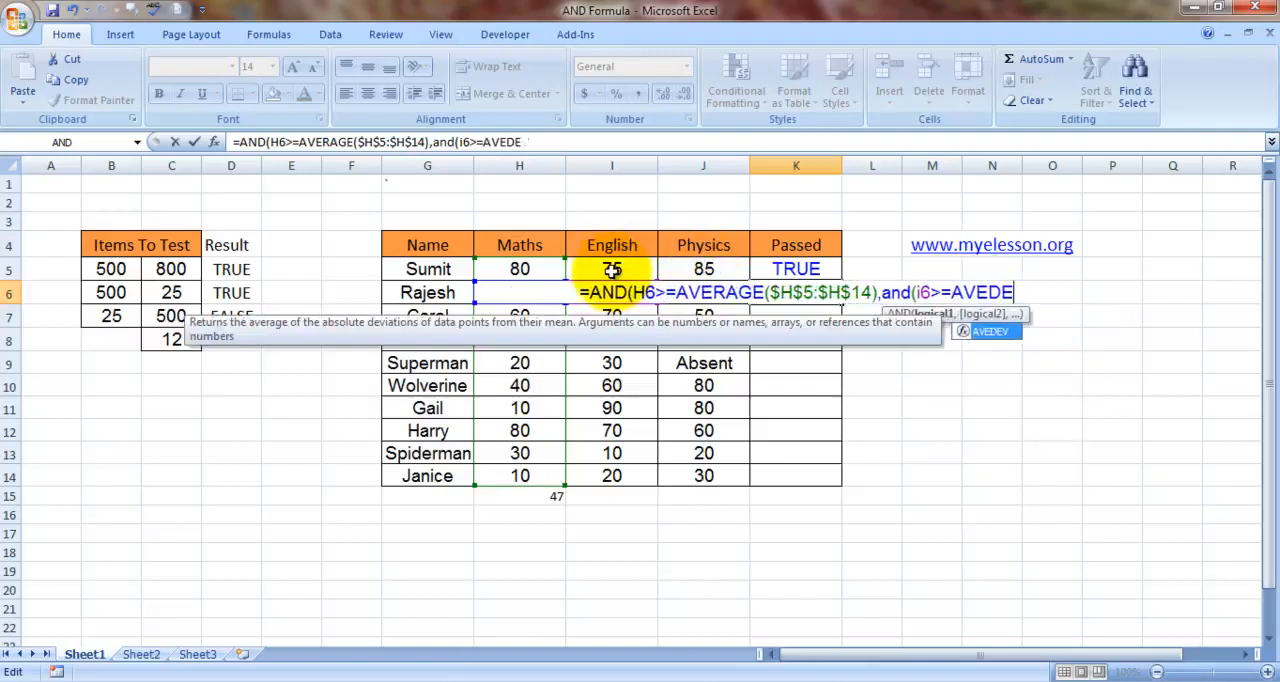
pyautogui.write('RAGE(')
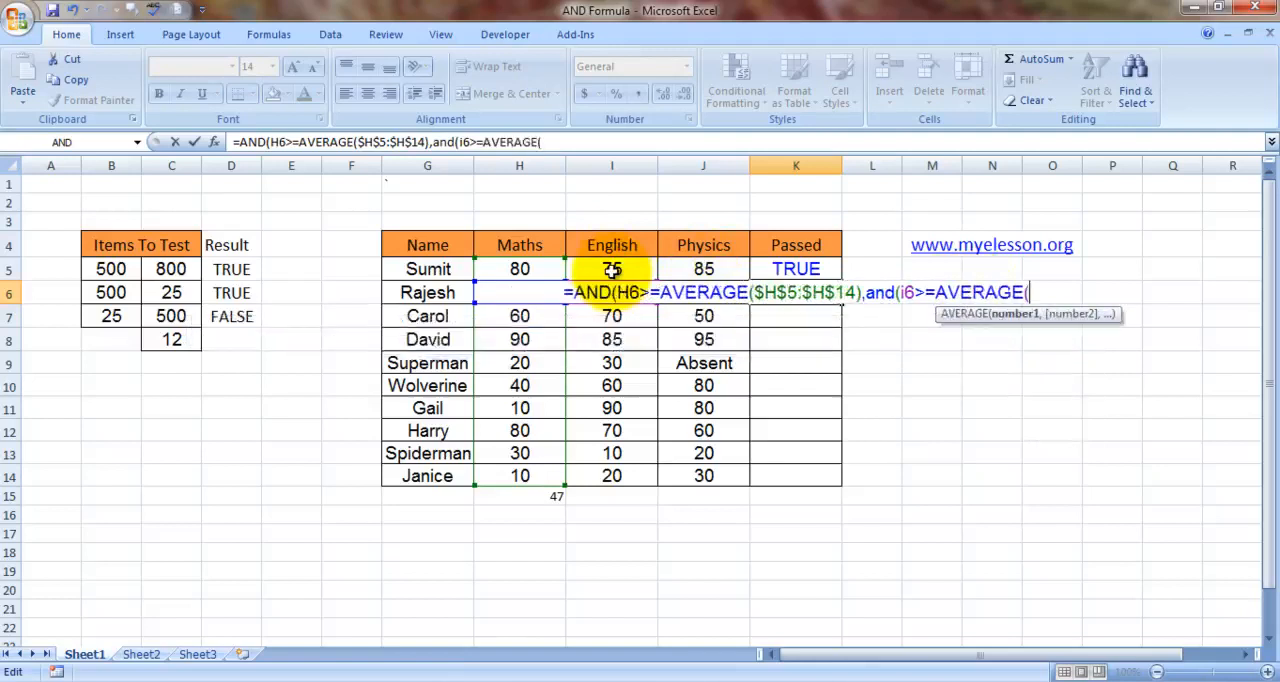
pyautogui.moveTo(612, 269); pyautogui.dragTo(612, 476)
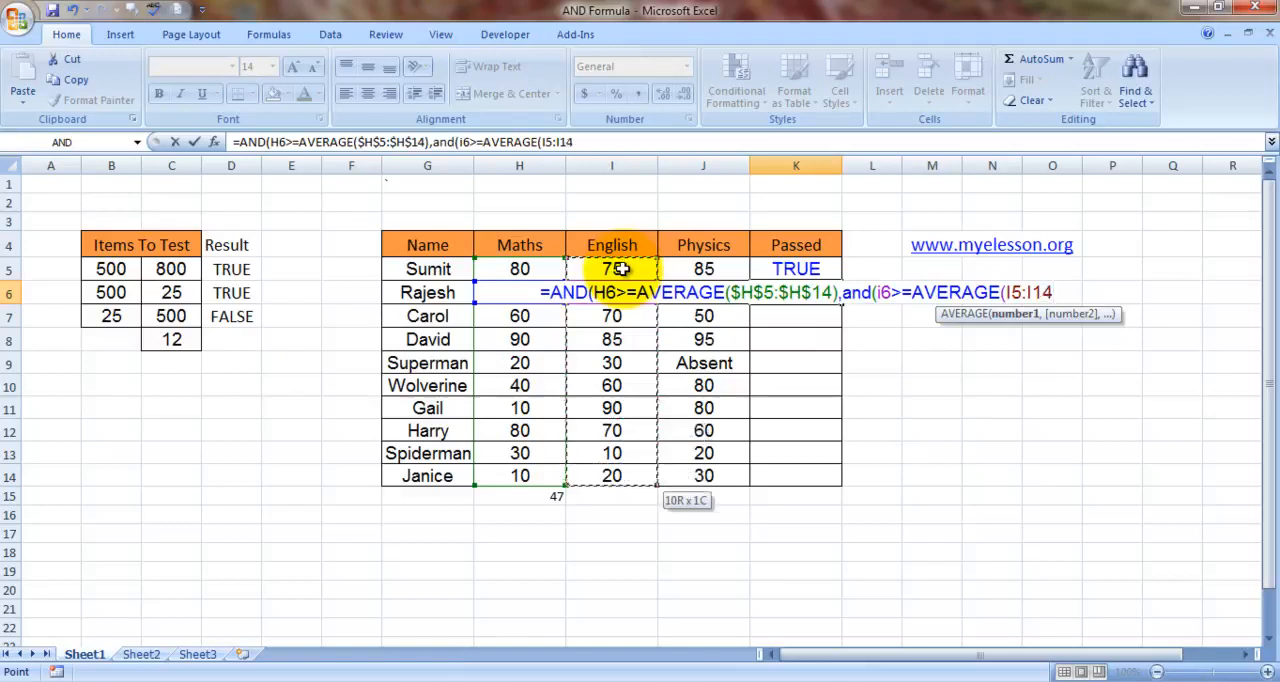
pyautogui.press('F4')
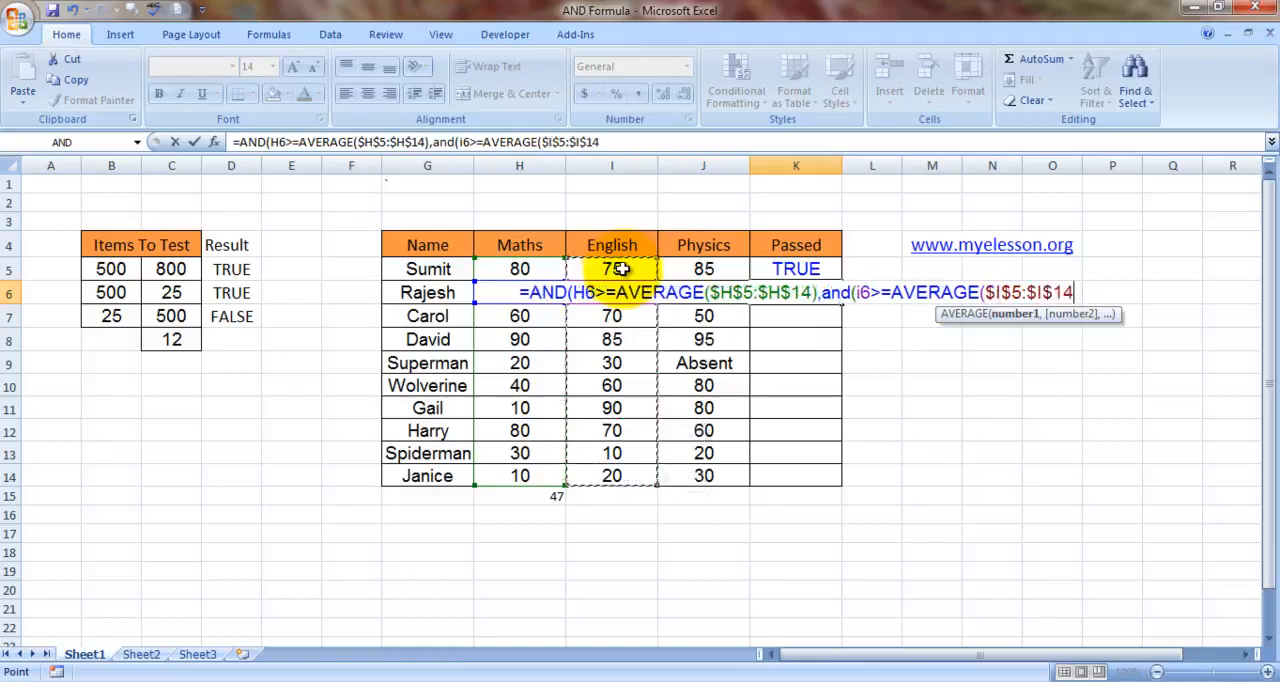
pyautogui.write(')')
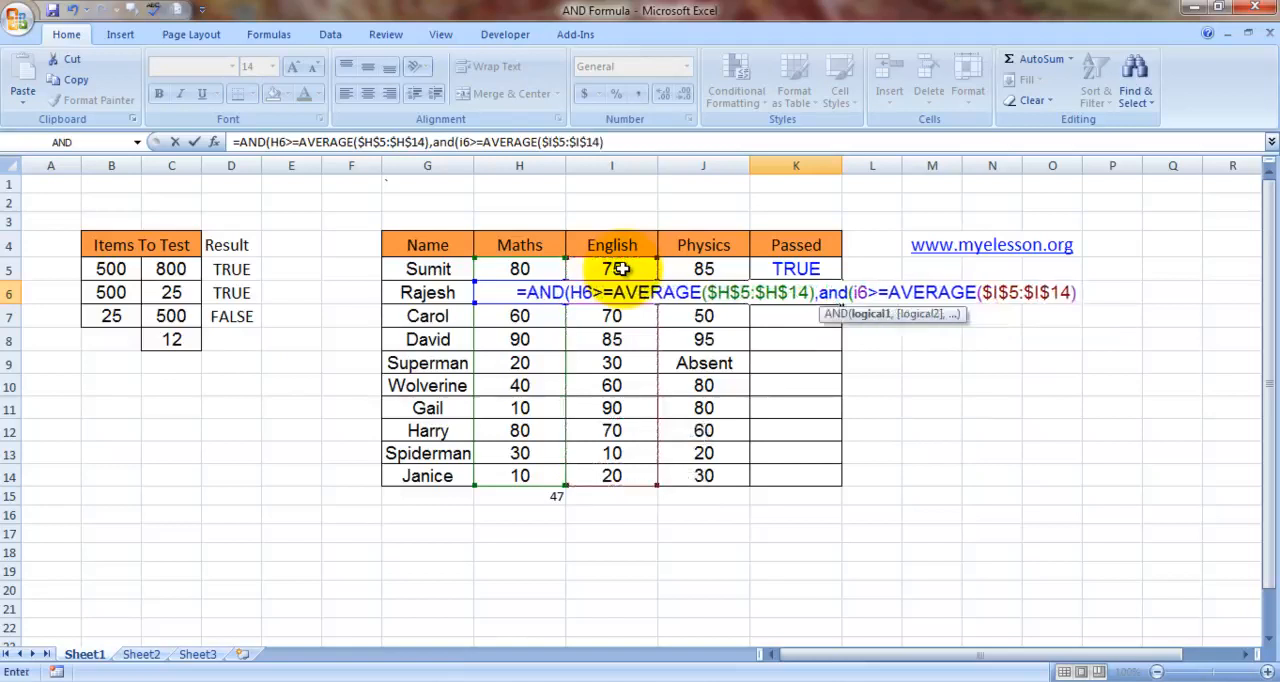
pyautogui.write(',and')
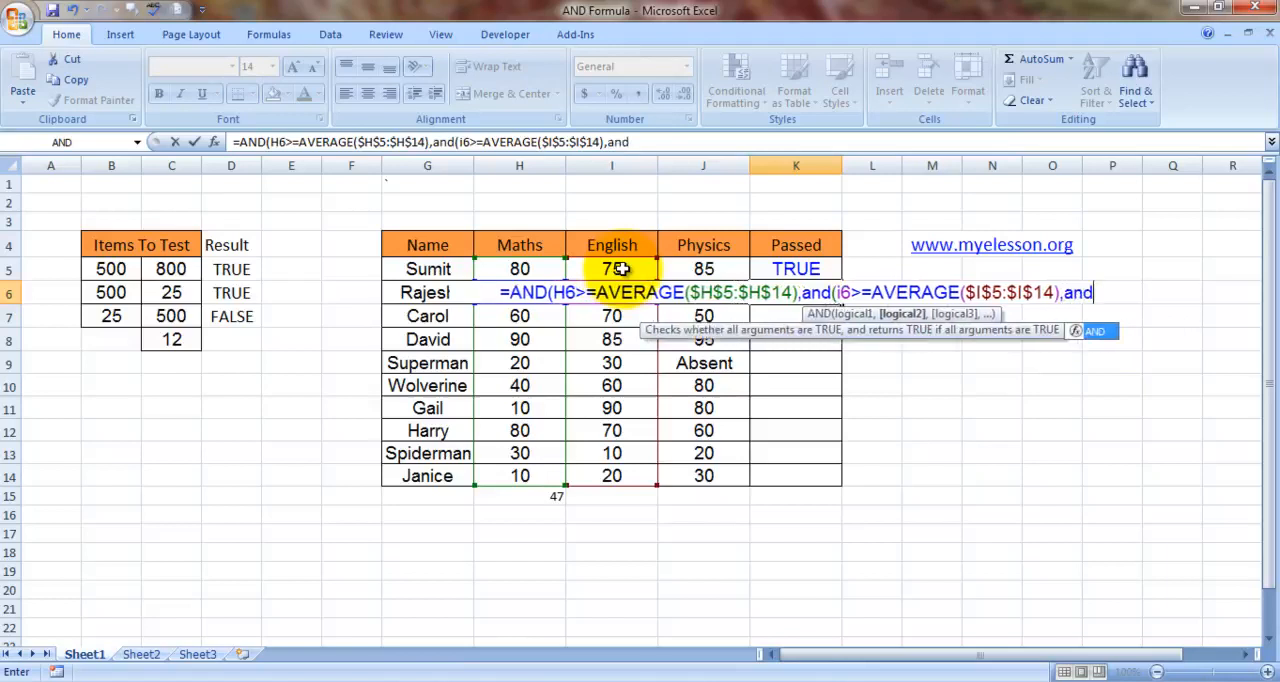
# - Add a third nested AND with J6>=AVERAGE($J$5:$J$14) to the K6 formula and enter it, accepting the proposed bracket correction
pyautogui.write('(')
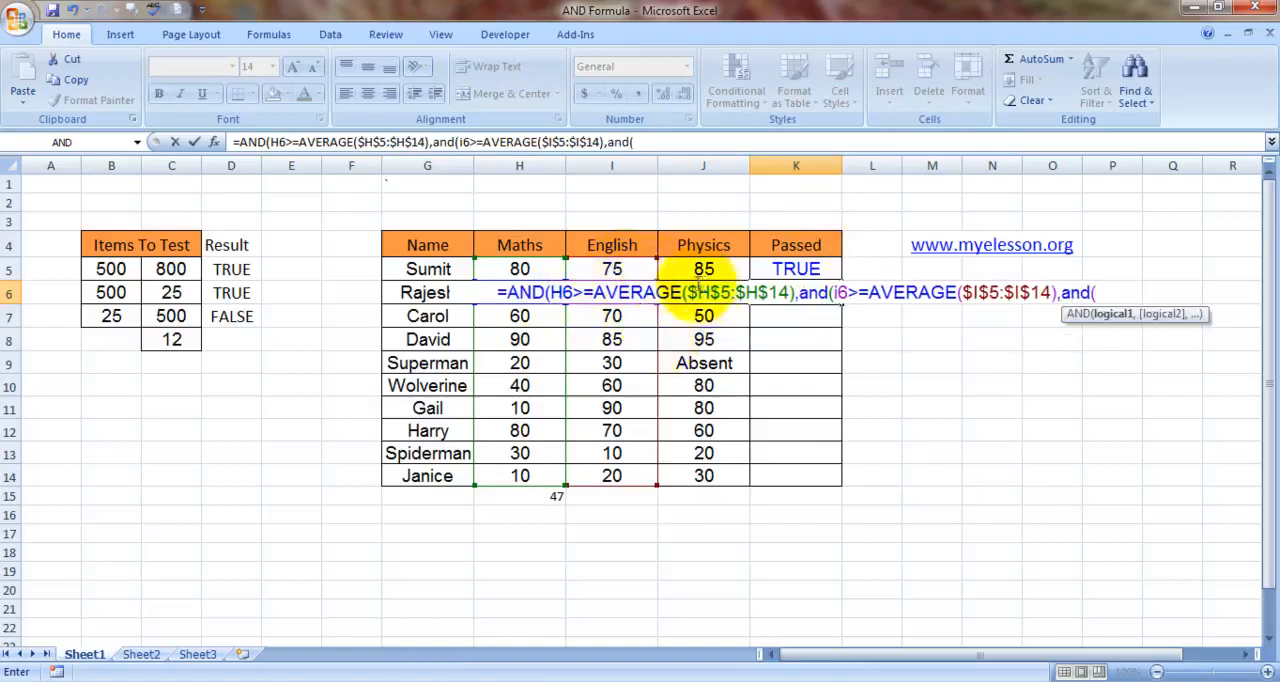
pyautogui.write('j6')
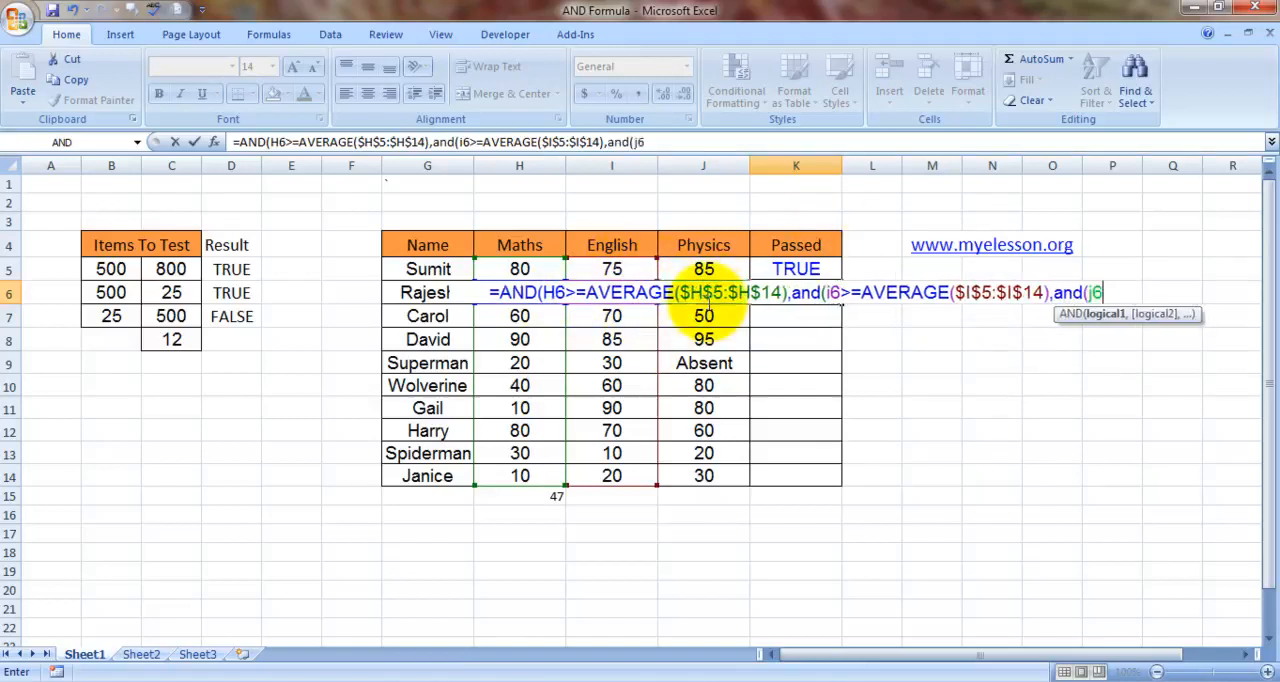
pyautogui.write('>=ave')
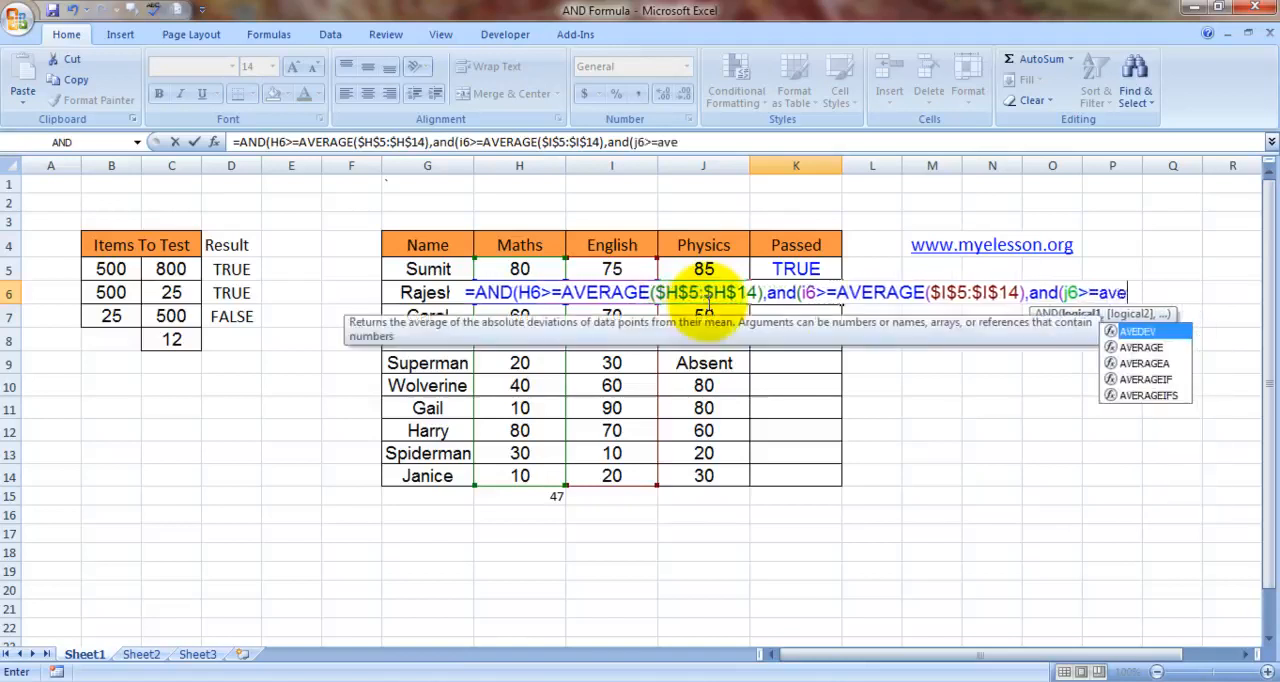
pyautogui.press('Down')
pyautogui.press('Tab')
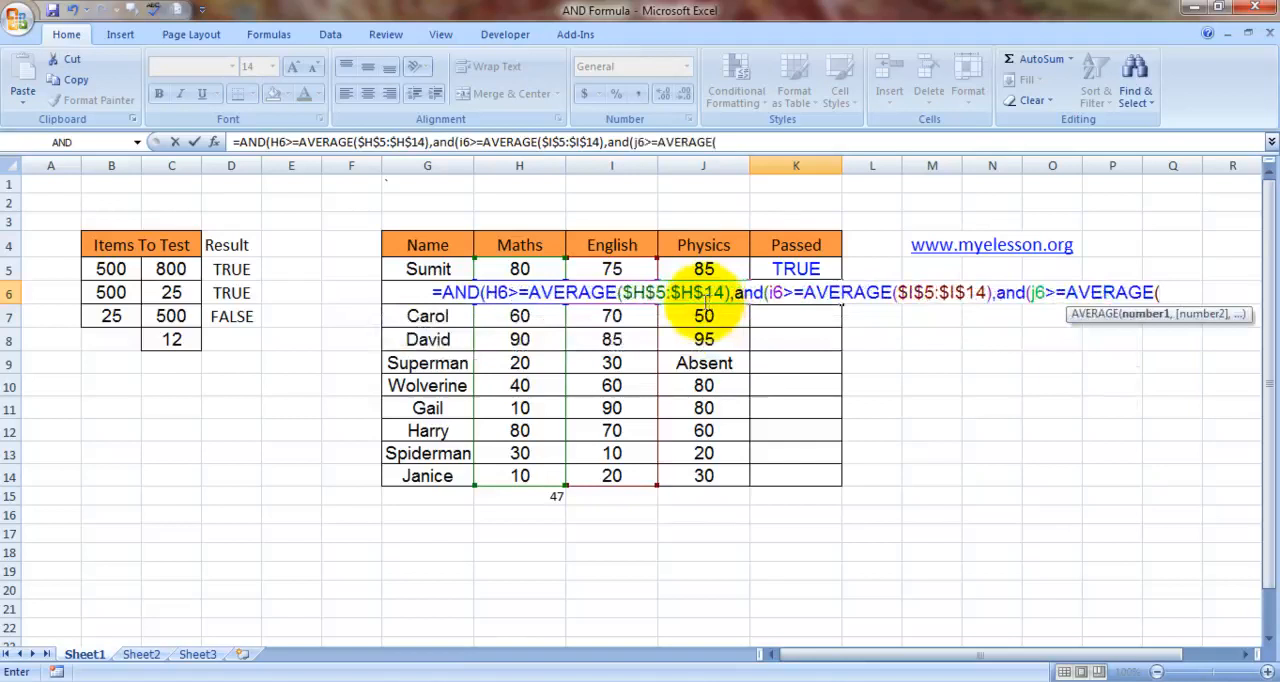
pyautogui.moveTo(708, 266); pyautogui.dragTo(708, 476)
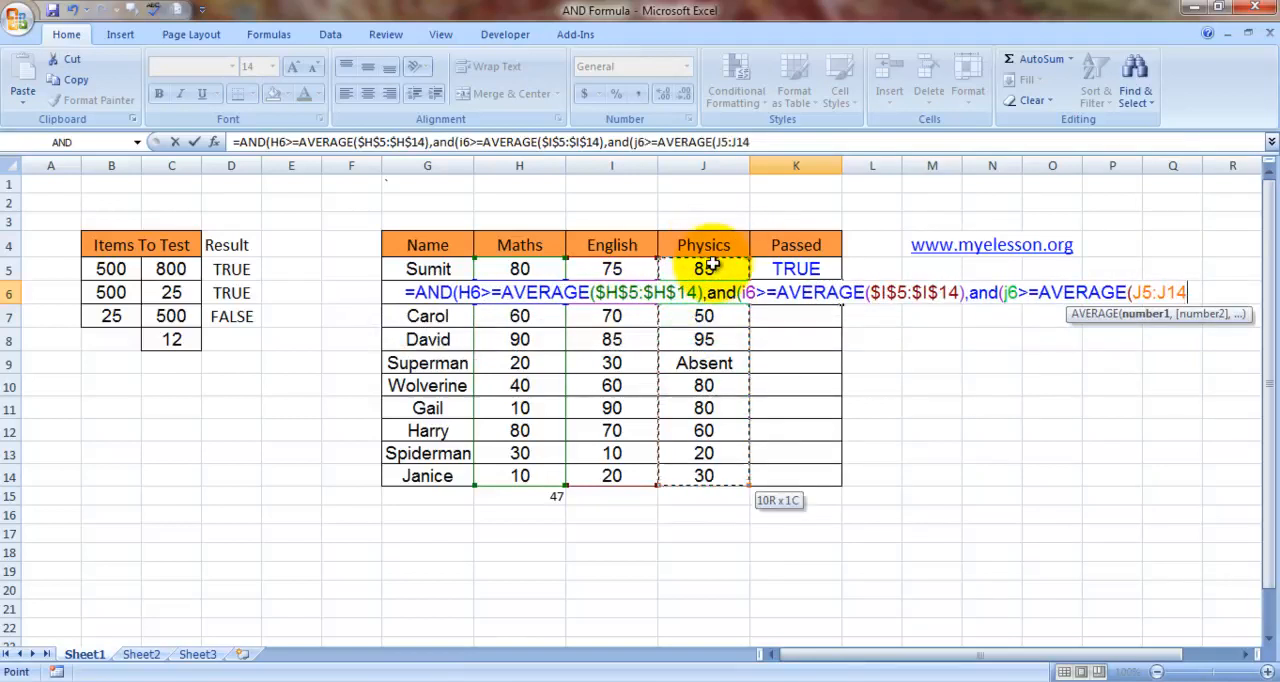
pyautogui.press('F4')
pyautogui.write(')')
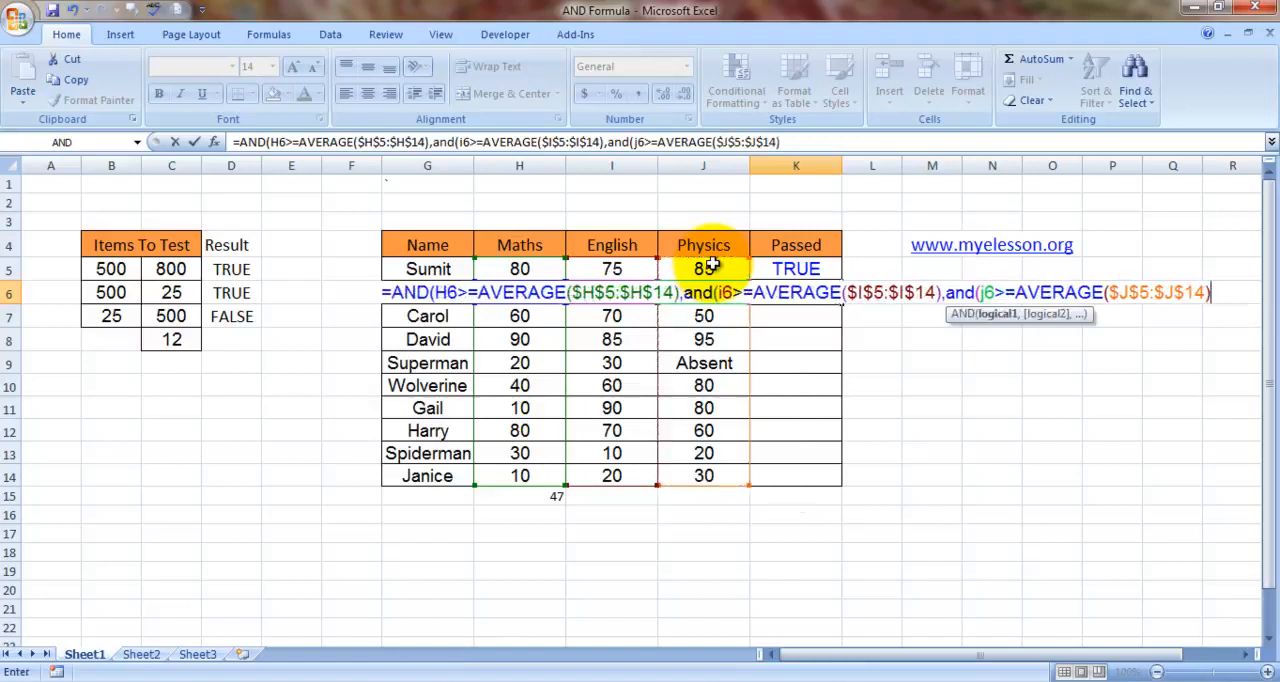
pyautogui.press('Return')
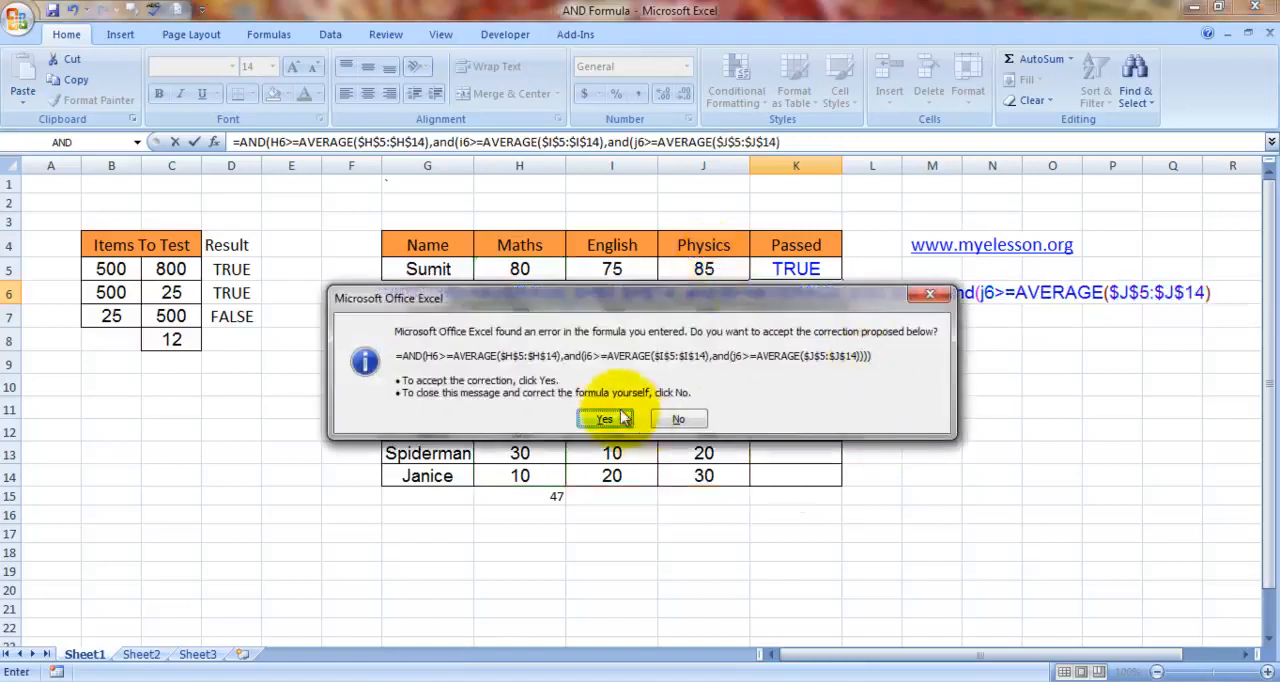
pyautogui.click(604, 419)
pyautogui.press('Up')
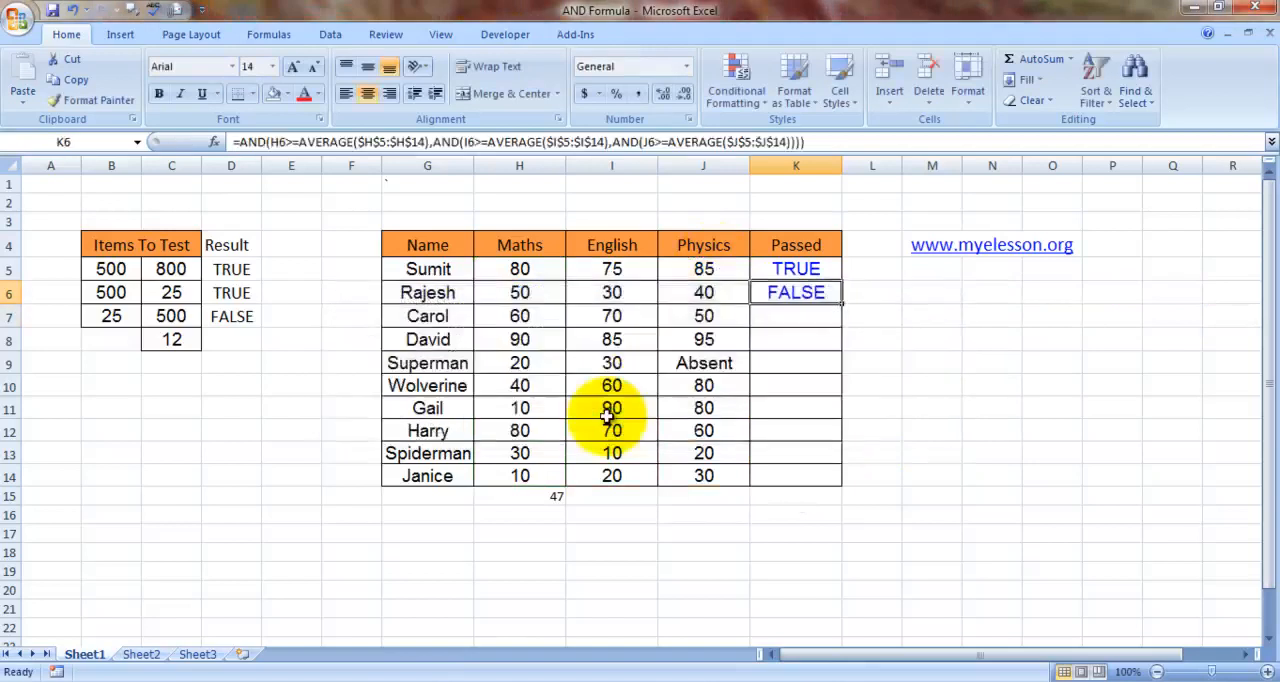
# - Examine the English and Maths marks in row 6 and the Maths average formula in H15
pyautogui.press('Left')
pyautogui.press('Left')
pyautogui.press('Right')
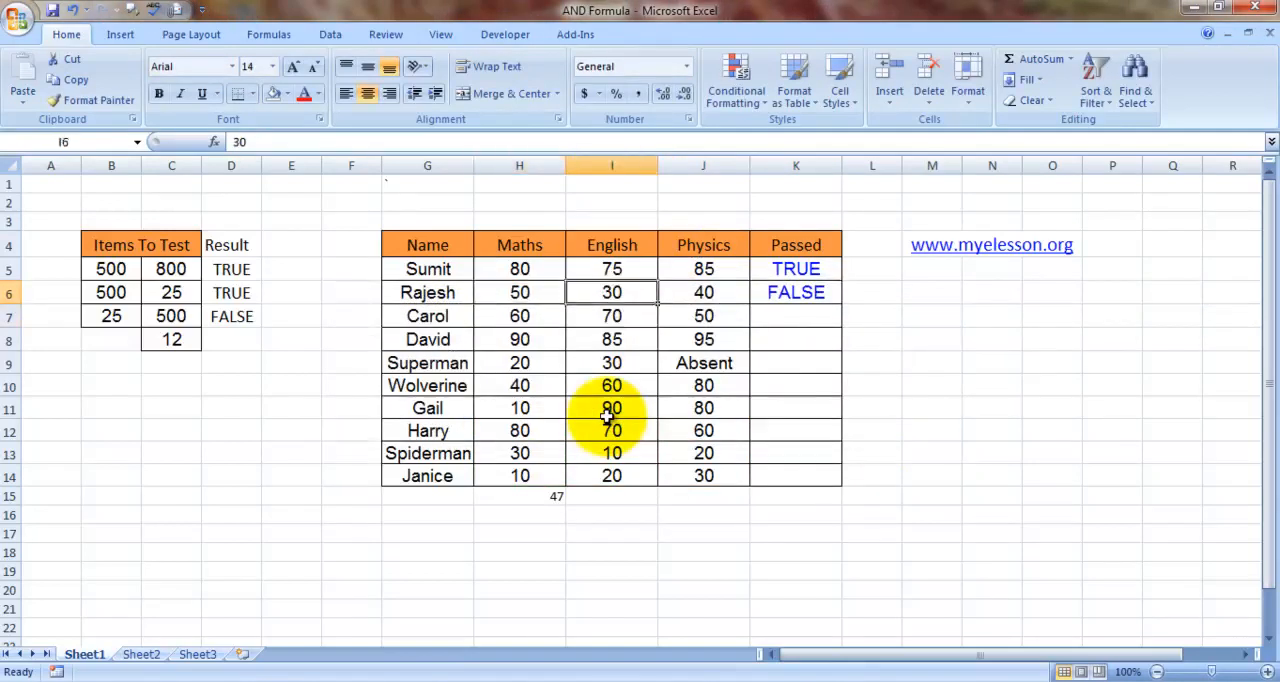
pyautogui.press('Left')
pyautogui.press('Down')
pyautogui.press('Down')
pyautogui.press('Down')
pyautogui.press('Down')
pyautogui.press('Down')
pyautogui.press('Down')
pyautogui.press('Down')
pyautogui.press('Down')
pyautogui.press('Down')
pyautogui.press('Right')
pyautogui.press('Left')
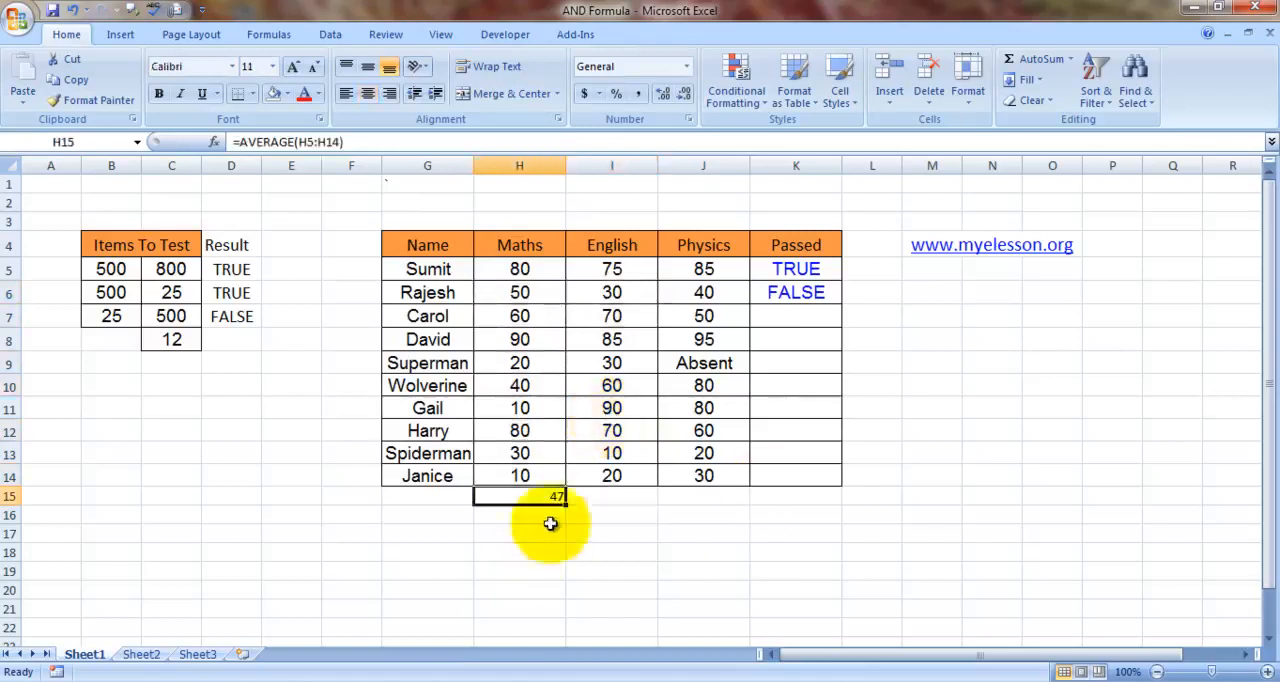
# - Set the font size of the Maths average in H15 to 16 and centre it horizontally
pyautogui.click(272, 66)
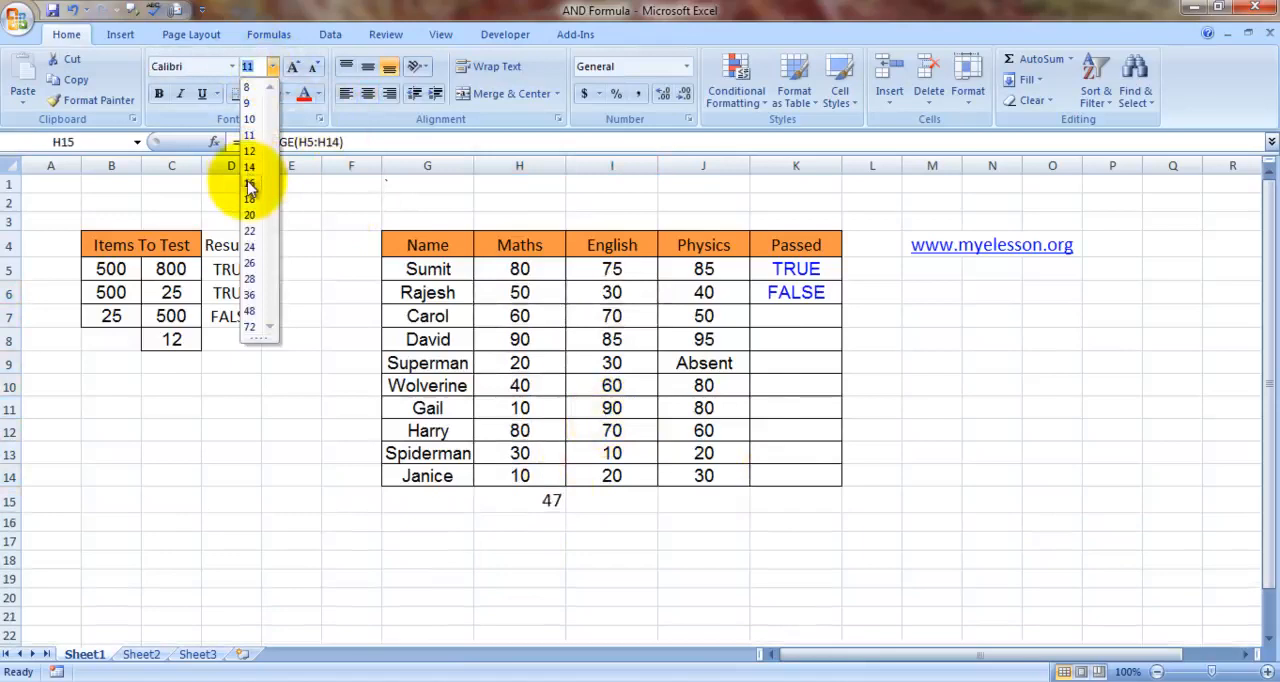
pyautogui.click(250, 185)
pyautogui.click(368, 93)
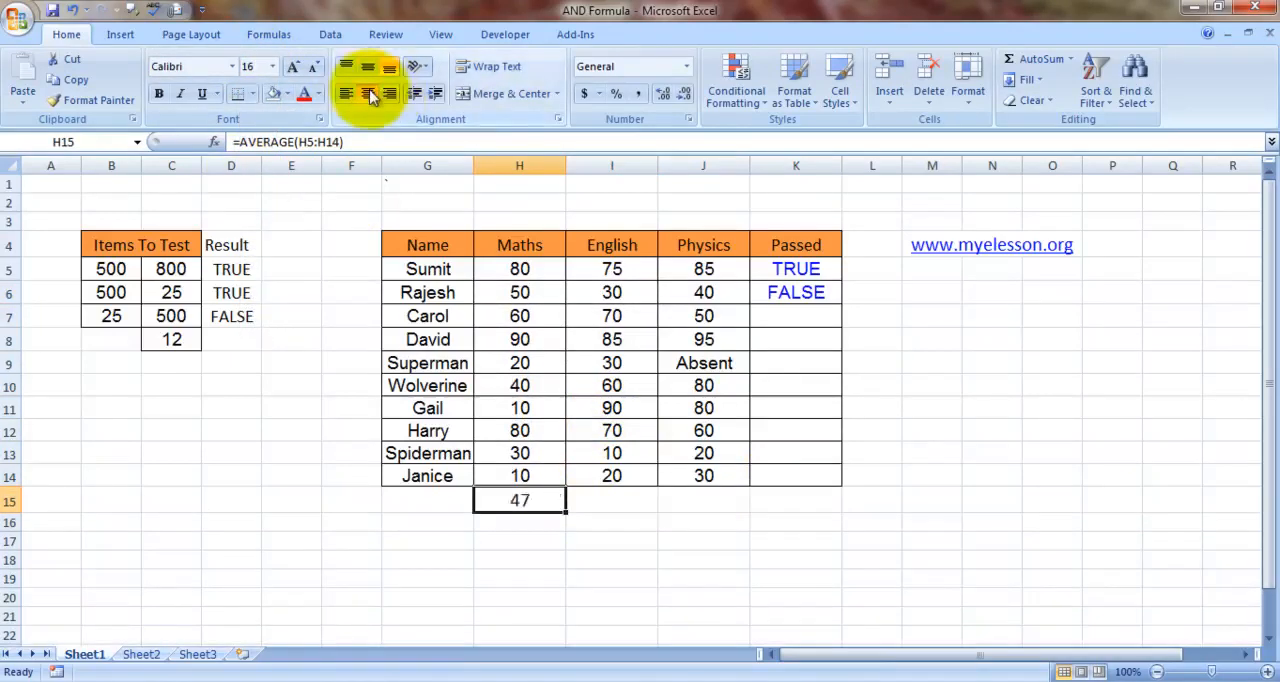
# - Insert an AVERAGE formula over the English marks I5:I14 in cell I15
pyautogui.click(512, 269)
pyautogui.click(621, 500)
pyautogui.press('Left')
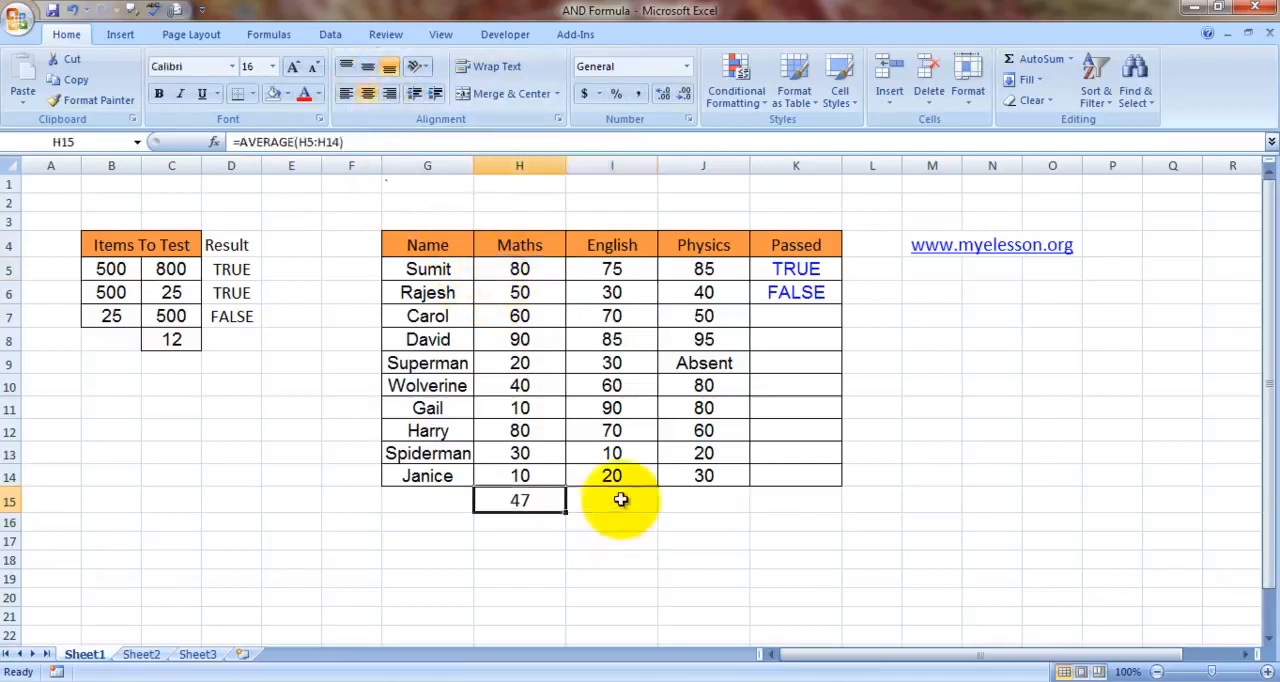
pyautogui.click(621, 500)
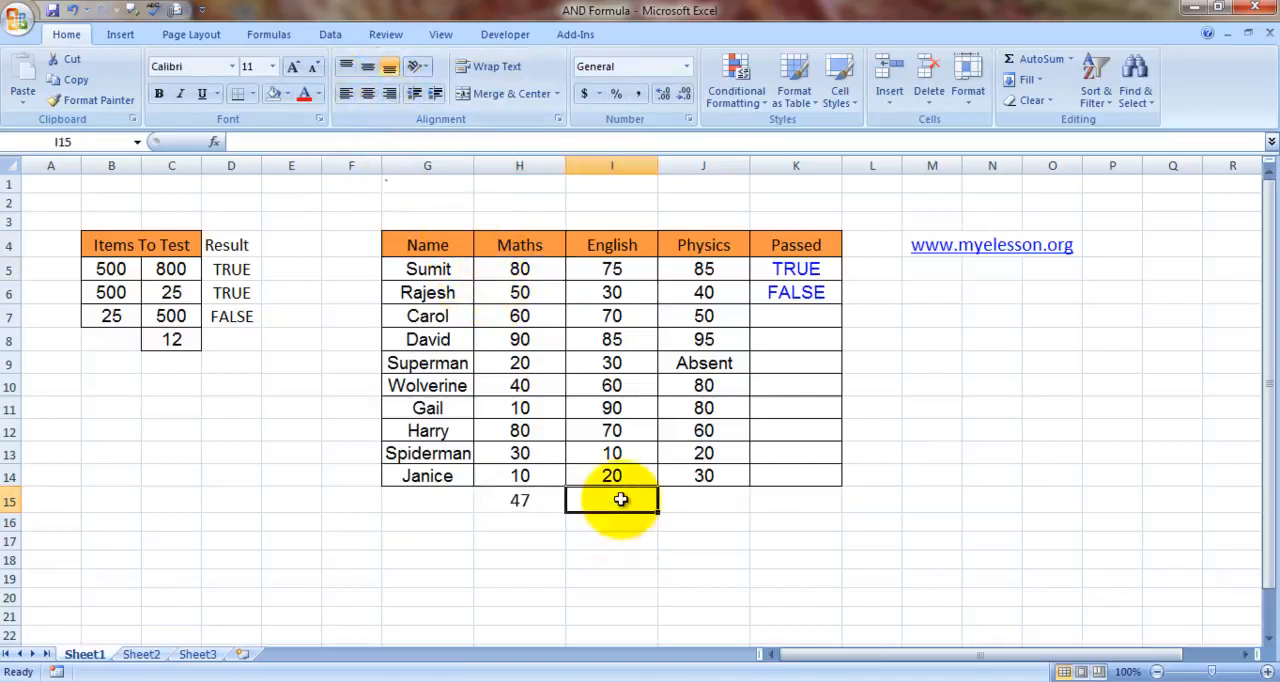
pyautogui.press('alt')
pyautogui.press('h')
pyautogui.press('u')
pyautogui.press('a')
pyautogui.press('Return')
pyautogui.press('Right')
pyautogui.press('Up')
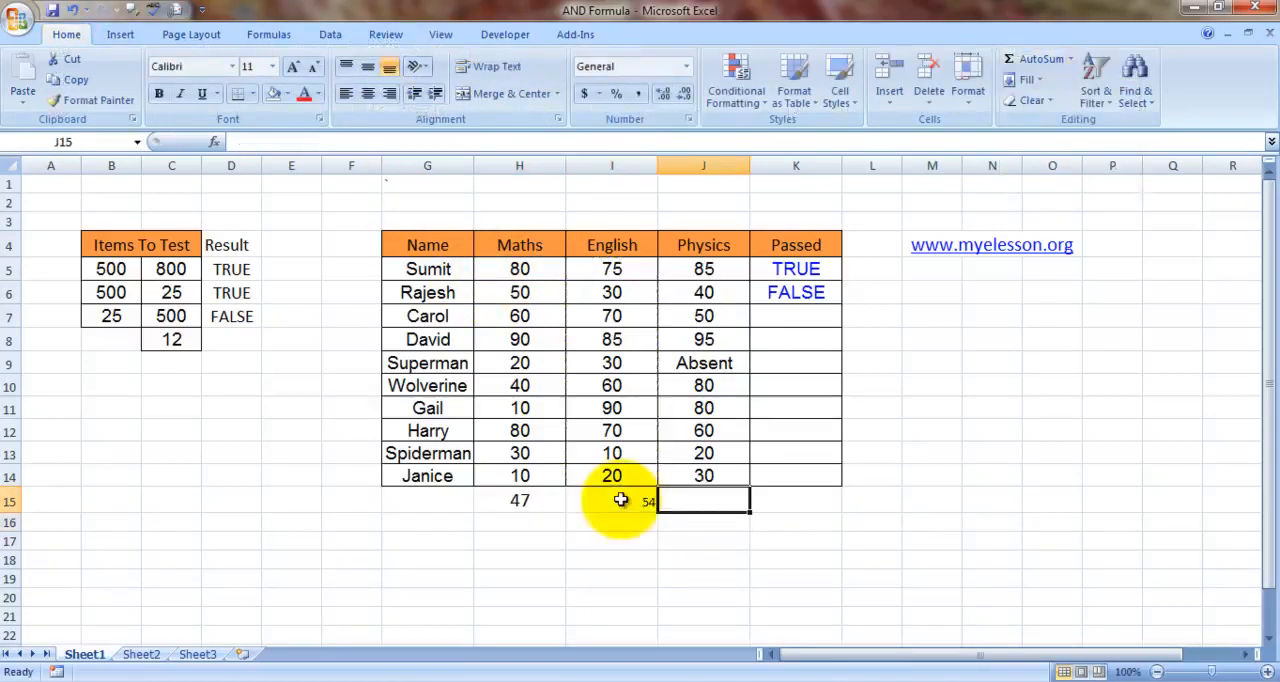
# - Insert an AVERAGE formula over the Physics marks J10:J14 in cell J15
pyautogui.press('alt')
pyautogui.press('h')
pyautogui.press('u')
pyautogui.press('a')
pyautogui.press('Return')
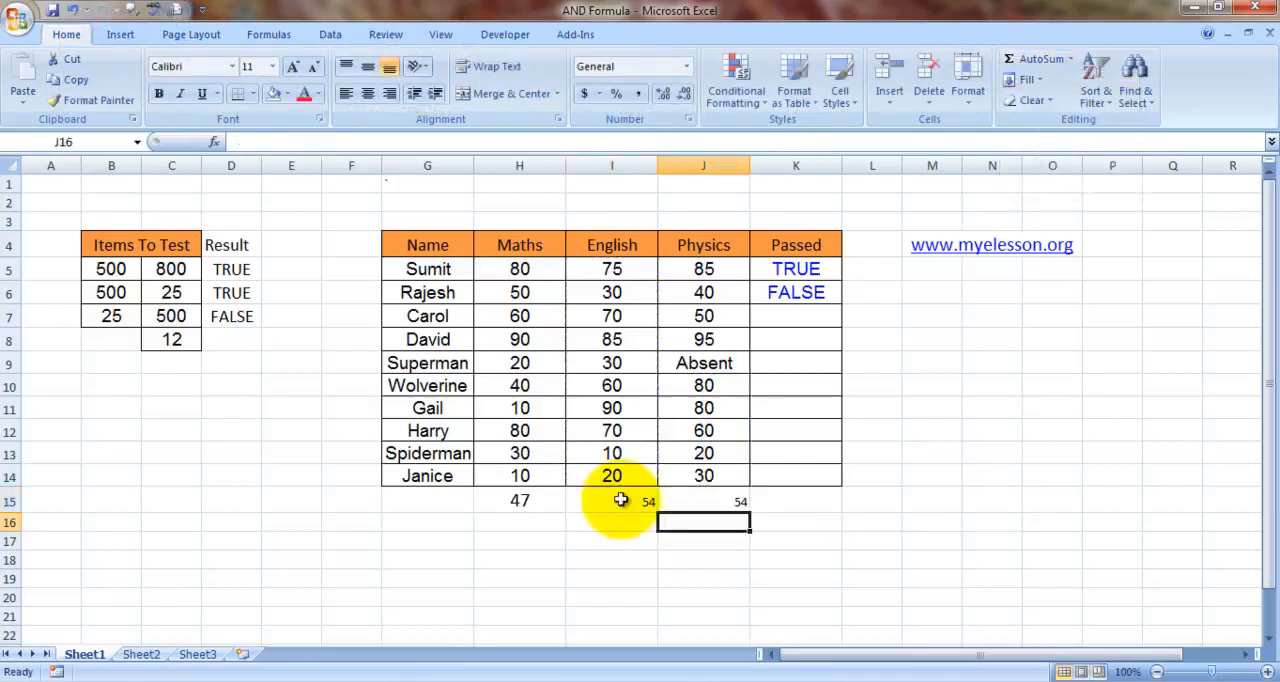
# - Copy the formatting of the Maths average in H15 onto the English and Physics averages in I15:J15
pyautogui.press('Up')
pyautogui.press('Left')
pyautogui.hotkey('shift', 'Right')
pyautogui.press('Left')
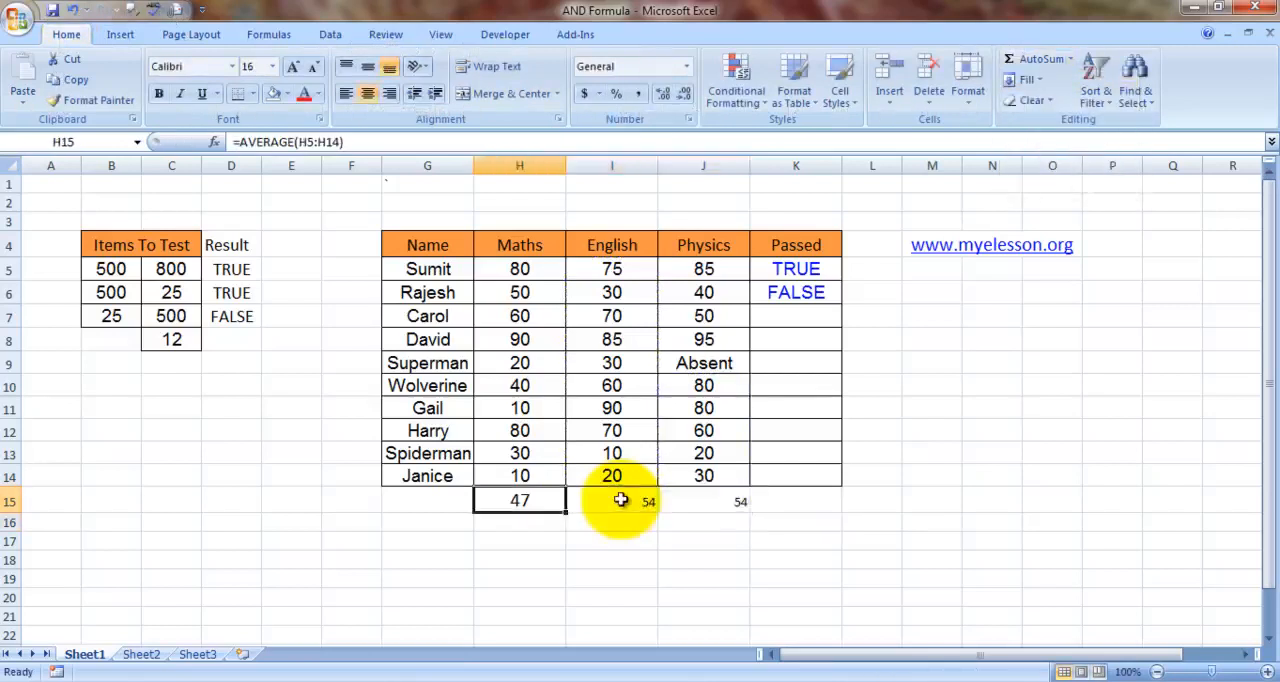
pyautogui.click(100, 100)
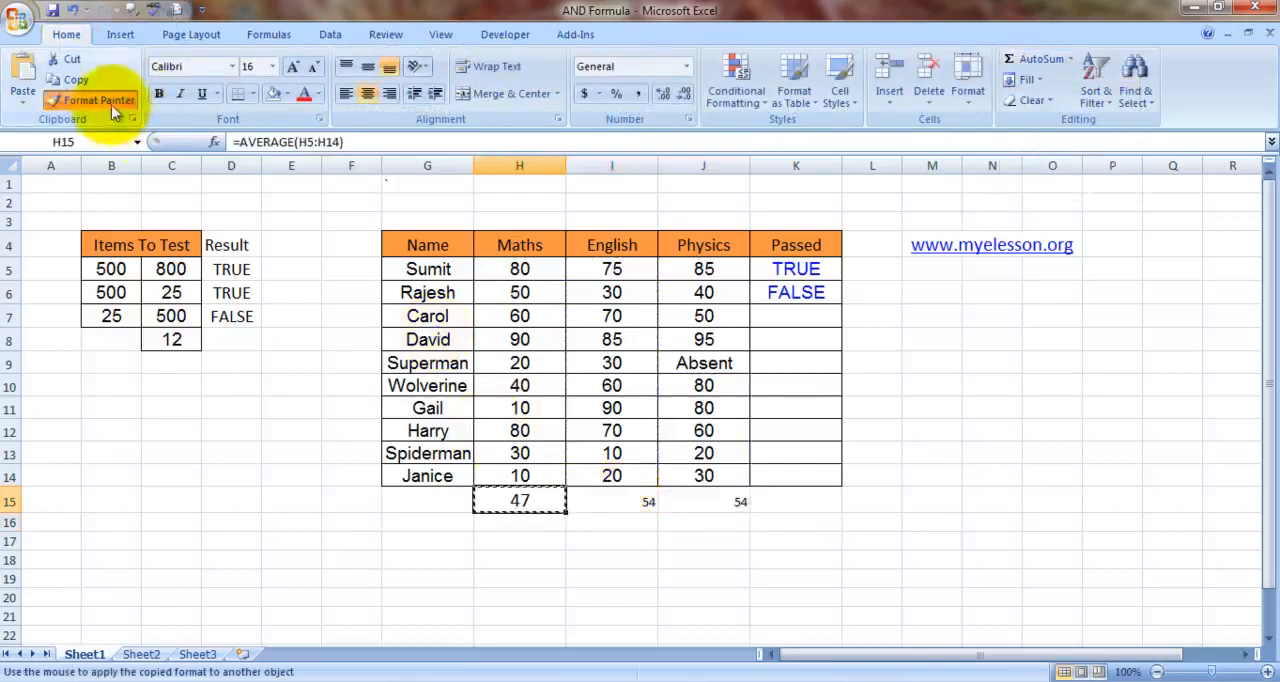
pyautogui.moveTo(592, 502); pyautogui.dragTo(703, 502)
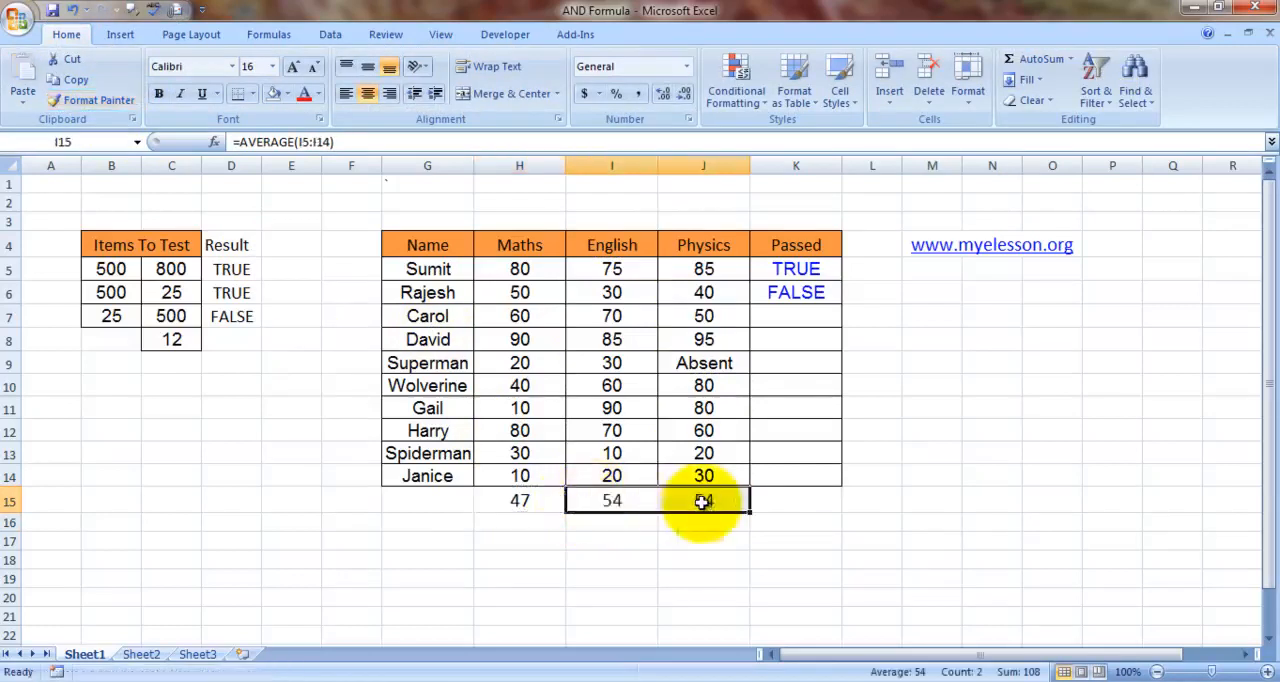
# - Insert the AVERAGE formula for the Physics marks in J15 once more
pyautogui.click(687, 553)
pyautogui.press('Right')
pyautogui.press('Up')
pyautogui.press('Up')
pyautogui.press('Up')
pyautogui.press('Left')
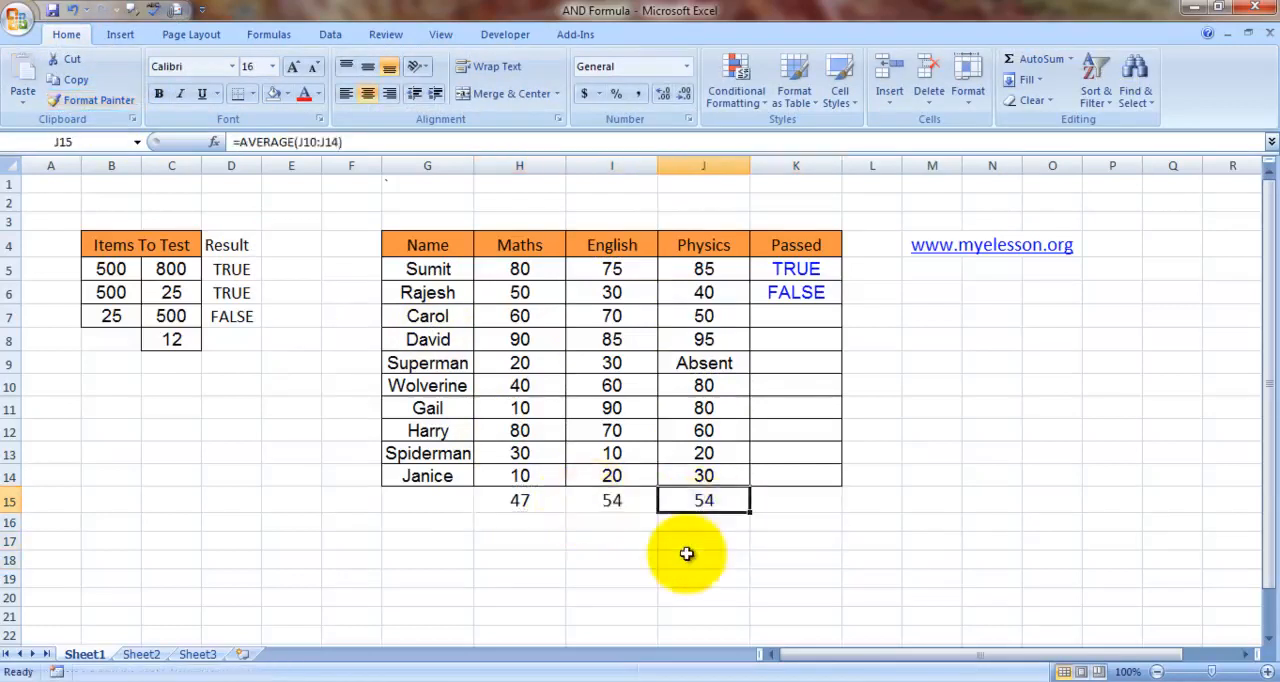
pyautogui.press('Left')
pyautogui.press('Right')
pyautogui.hotkey('alt', 'h')
pyautogui.press('u')
pyautogui.press('a')
pyautogui.press('Return')
# - Insert the AVERAGE formula for the English marks in I15 once more
pyautogui.press('Up')
pyautogui.press('Left')
pyautogui.hotkey('alt', 'h')
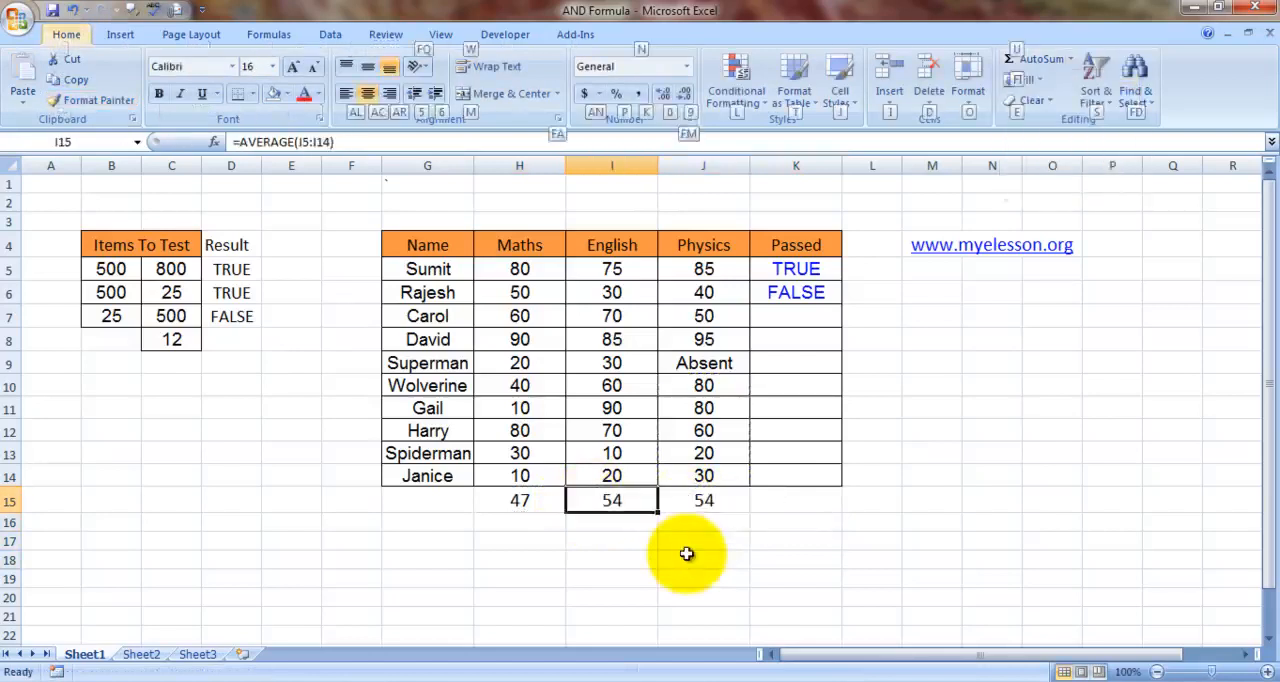
pyautogui.press('u')
pyautogui.press('a')
pyautogui.press('Return')
# - Compare the English and Physics marks in row 6 with the subject averages in row 15
pyautogui.press('Right')
pyautogui.press('Up')
pyautogui.press('Left')
pyautogui.press('Up')
pyautogui.press('Up')
pyautogui.press('Up')
pyautogui.press('Up')
pyautogui.press('Up')
pyautogui.press('Up')
pyautogui.press('Up')
pyautogui.press('Up')
pyautogui.press('Up')
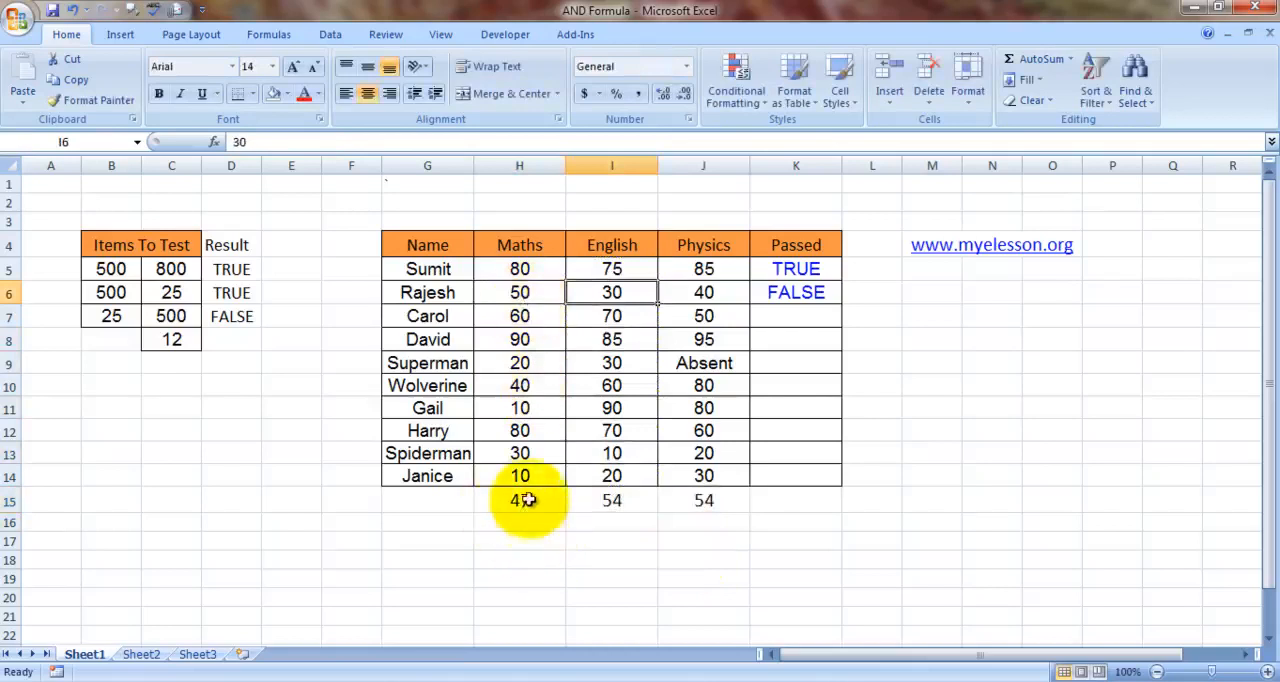
pyautogui.click(522, 505)
pyautogui.click(632, 293)
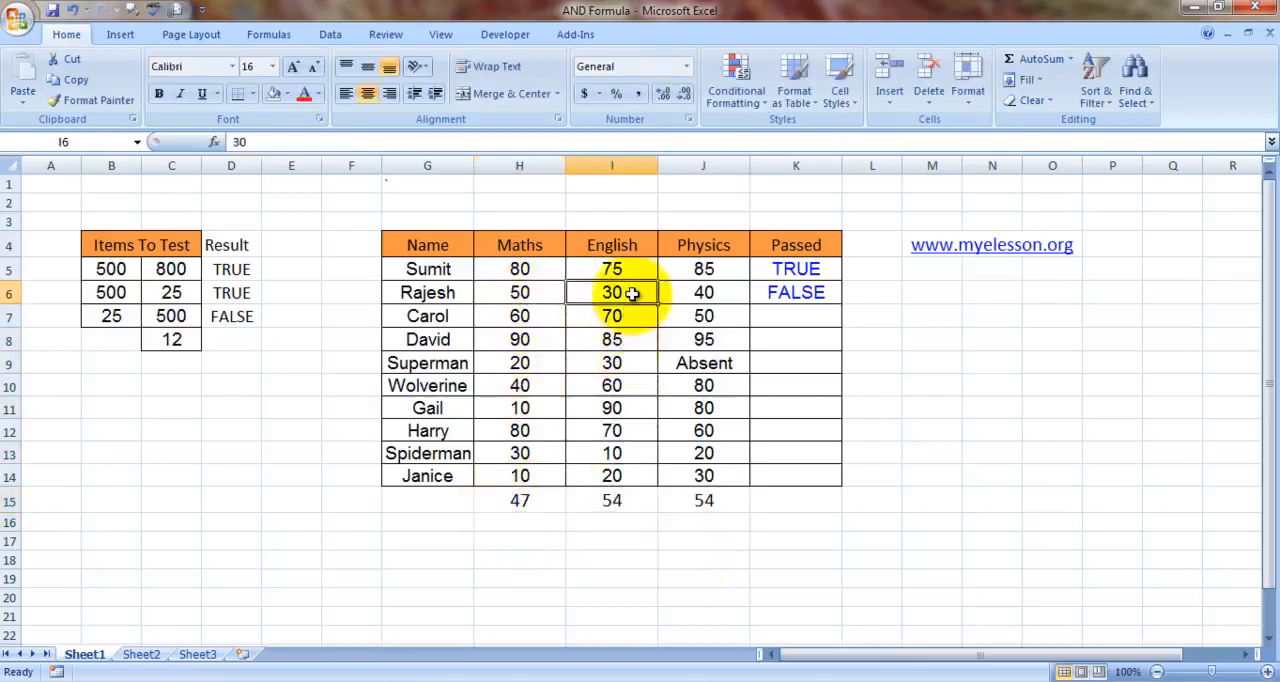
pyautogui.click(614, 503)
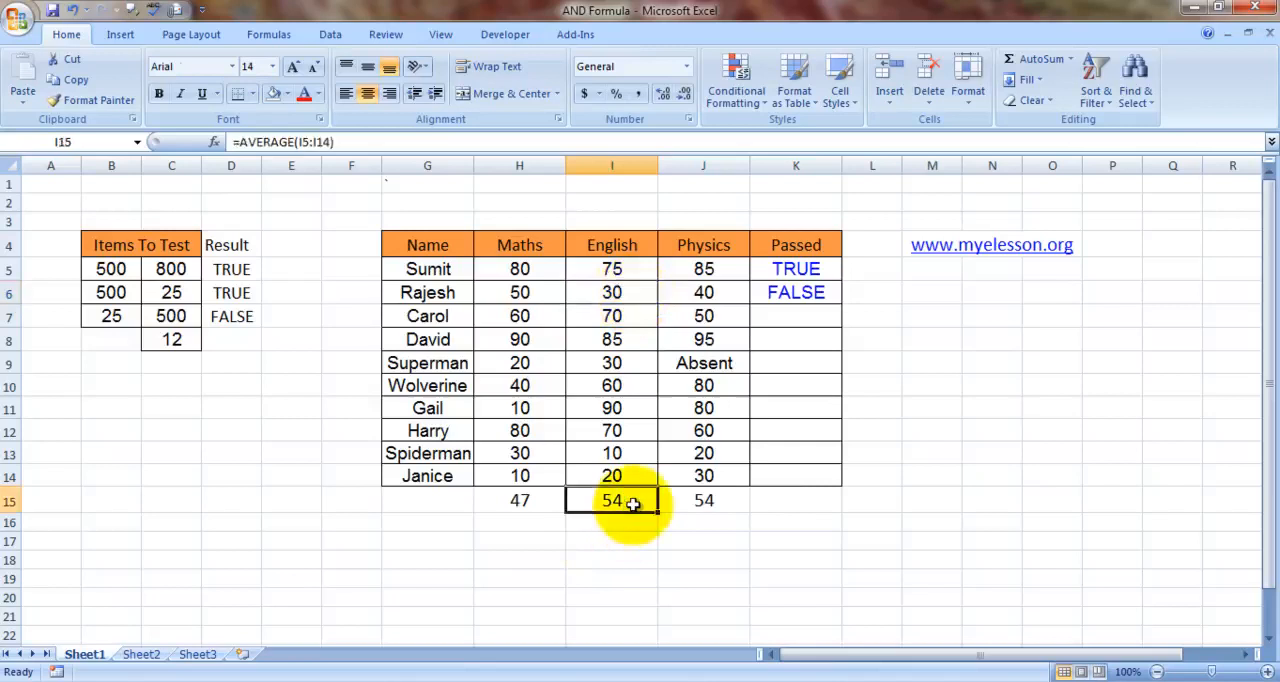
pyautogui.click(723, 289)
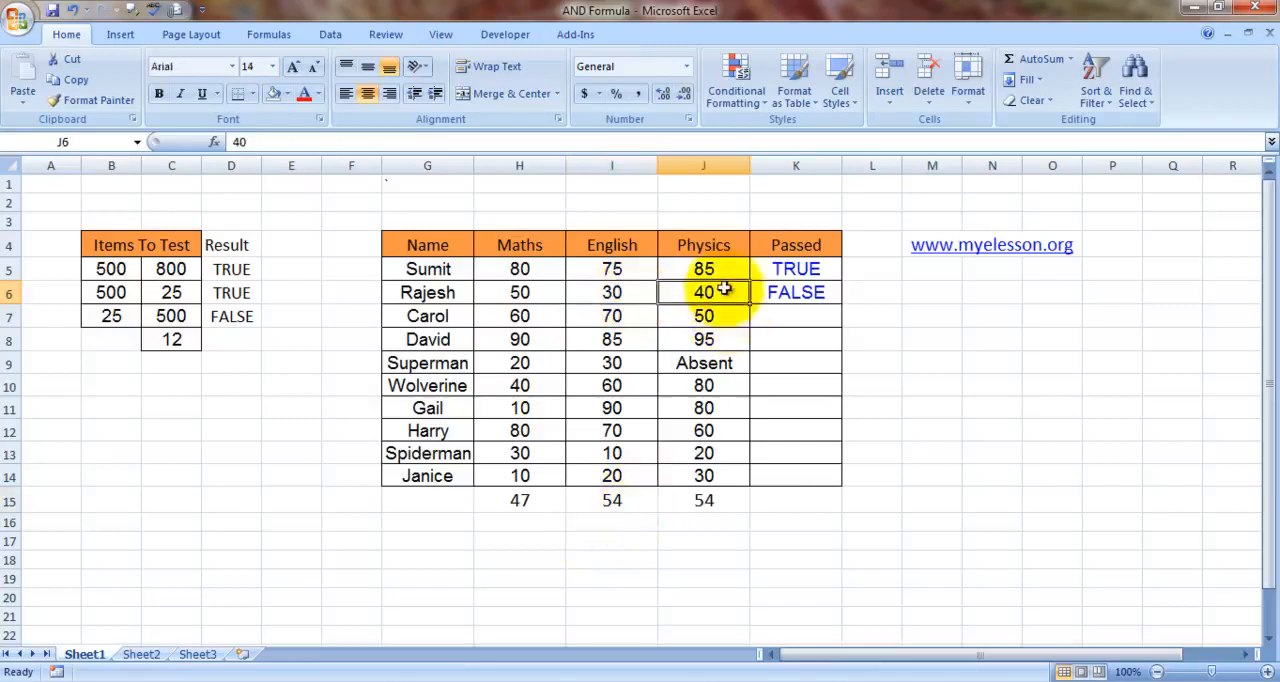
pyautogui.click(704, 501)
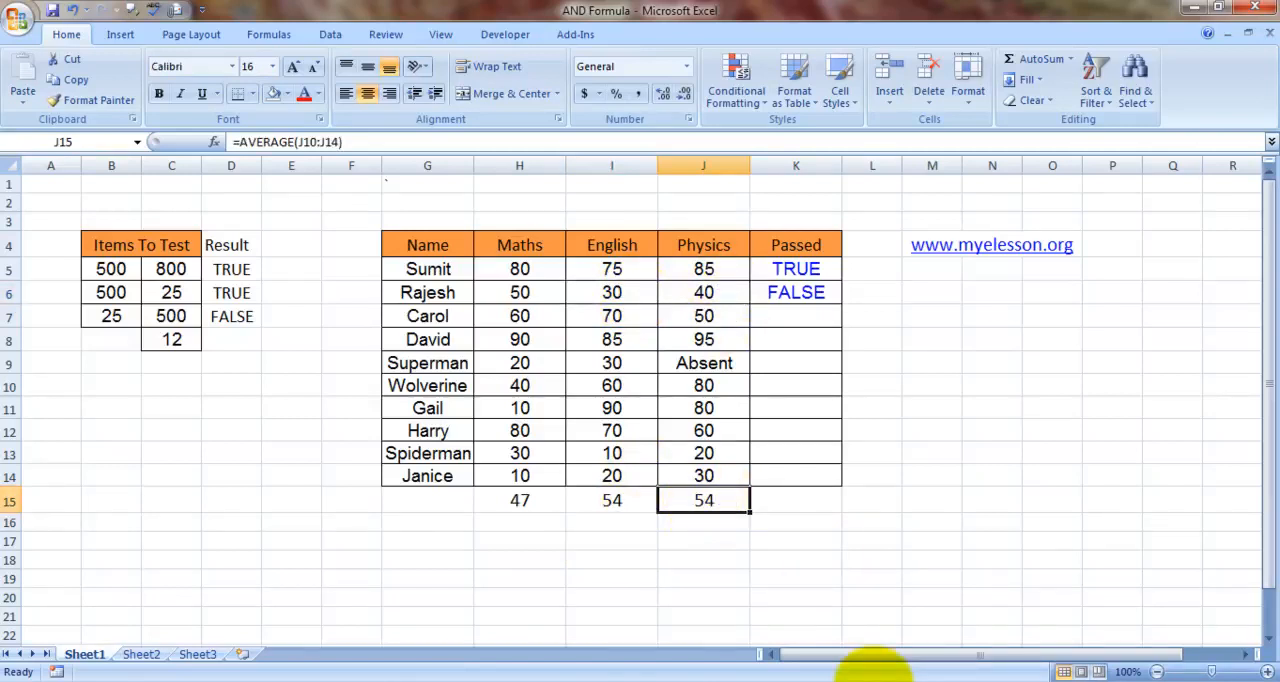
# - Copy the nested AND formula from K6 into the remaining Passed cells K7:K14
pyautogui.press('Right')
pyautogui.press('Right')
pyautogui.press('Up')
pyautogui.press('Up')
pyautogui.press('Up')
pyautogui.press('Up')
pyautogui.press('Up')
pyautogui.press('Up')
pyautogui.press('Up')
pyautogui.press('Up')
pyautogui.press('Up')
pyautogui.press('Left')
pyautogui.press('Down')
pyautogui.press('Up')
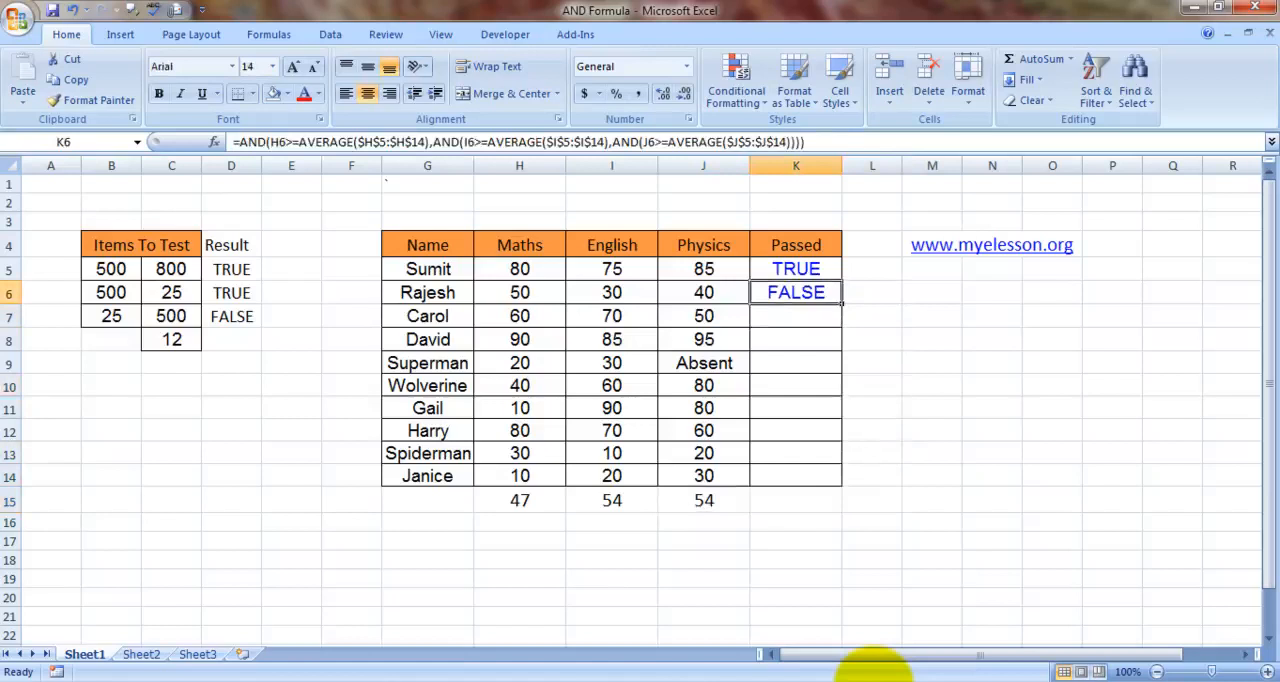
pyautogui.hotkey('ctrl', 'c')
pyautogui.press('Down')
pyautogui.hotkey('shift', 'Down')
pyautogui.hotkey('shift', 'Down')
pyautogui.hotkey('shift', 'Down')
pyautogui.hotkey('shift', 'Down')
pyautogui.hotkey('shift', 'Down')
pyautogui.hotkey('shift', 'Down')
pyautogui.hotkey('shift', 'Down')
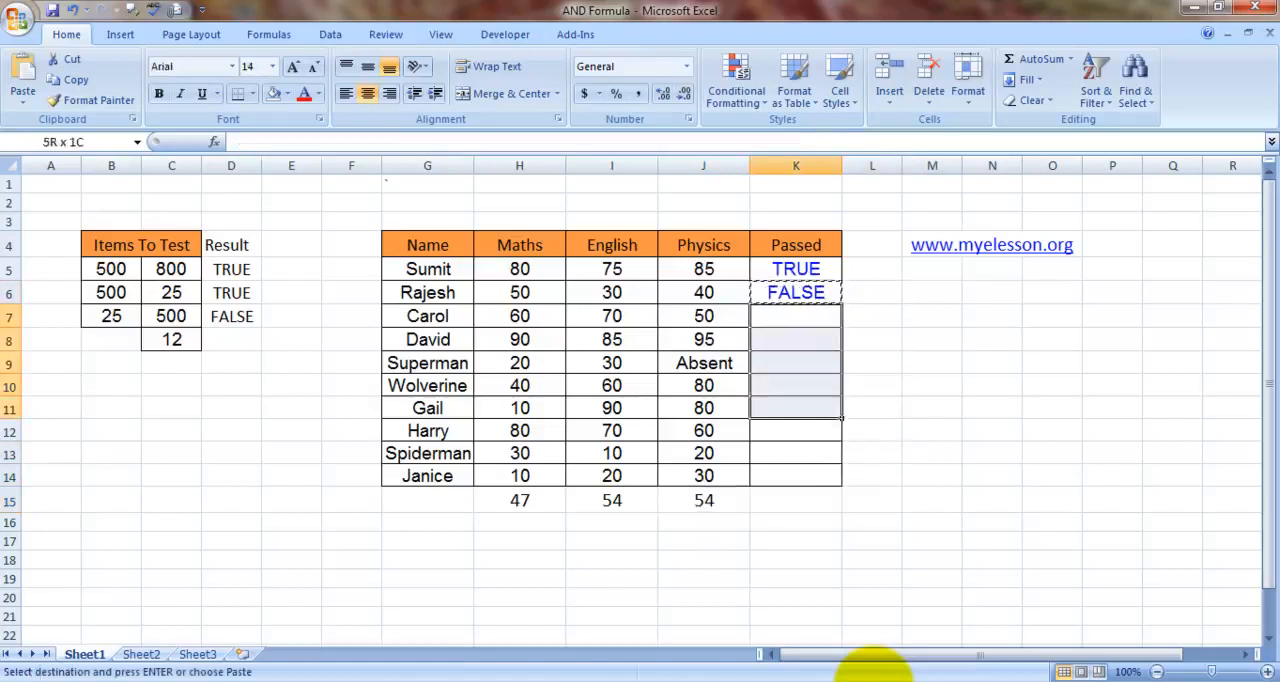
pyautogui.hotkey('ctrl', 'v')
pyautogui.press('Right')
pyautogui.press('Left')
pyautogui.press('Escape')
# - Review the pass/fail results in the Passed column down to row 14
pyautogui.press('Down')
pyautogui.press('Down')
pyautogui.press('Down')
pyautogui.press('Down')
pyautogui.press('Down')
pyautogui.press('Down')
pyautogui.press('Down')
pyautogui.press('Right')
pyautogui.press('Up')
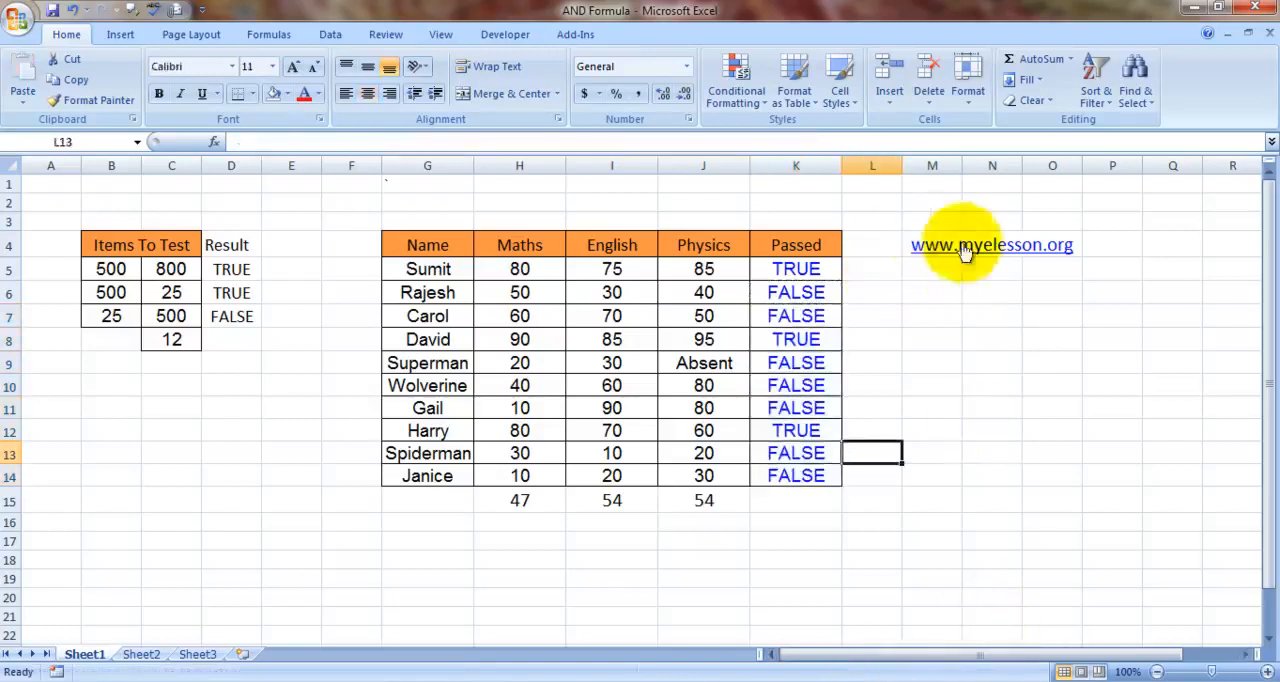